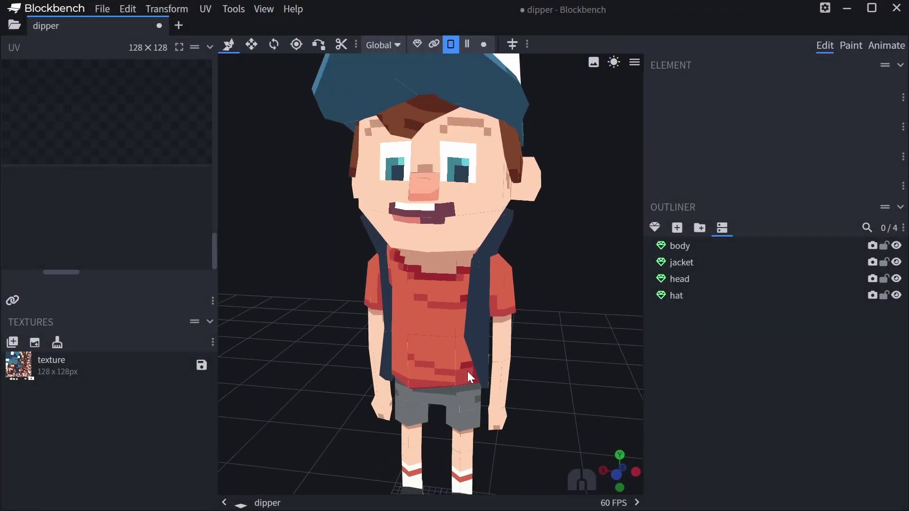
- Dress the character model in leggings and sneakers, then view it from the front in third person
click(468, 371)
click(404, 374)
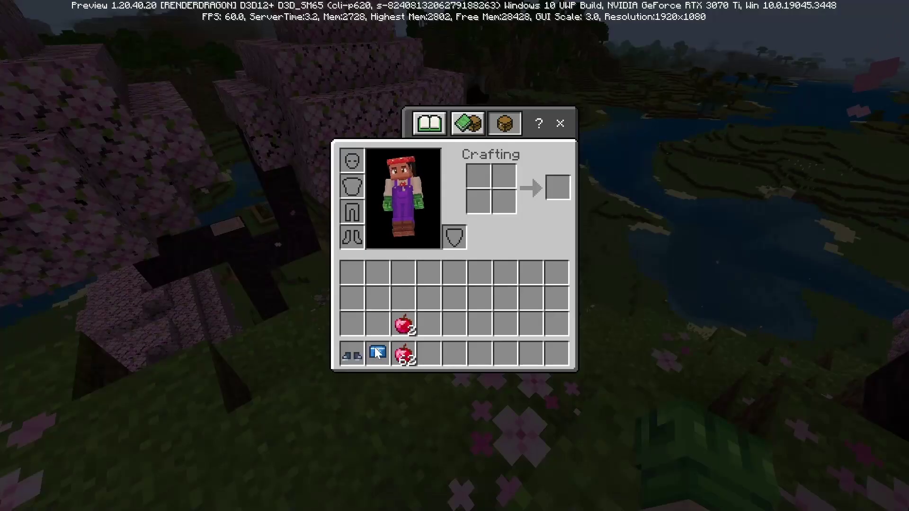
click(377, 354)
click(351, 210)
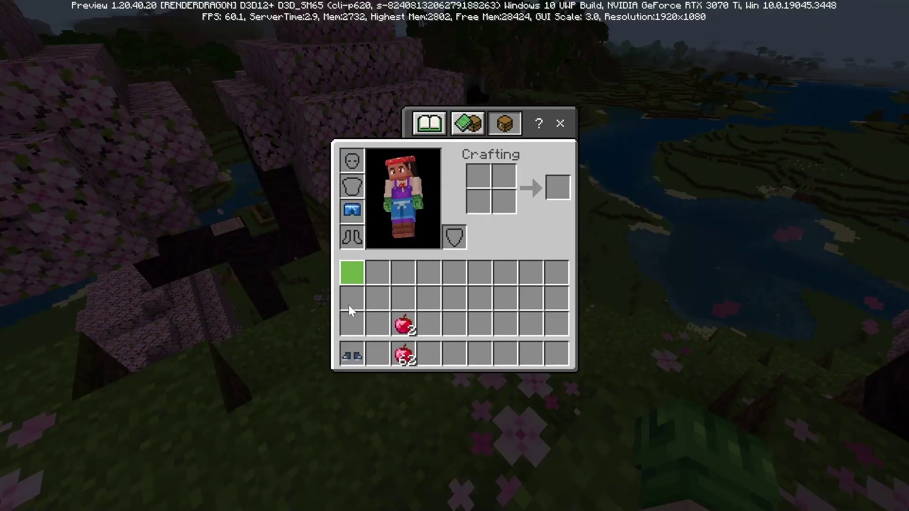
click(352, 354)
click(351, 237)
key(Escape)
key(F5)
key(F5)
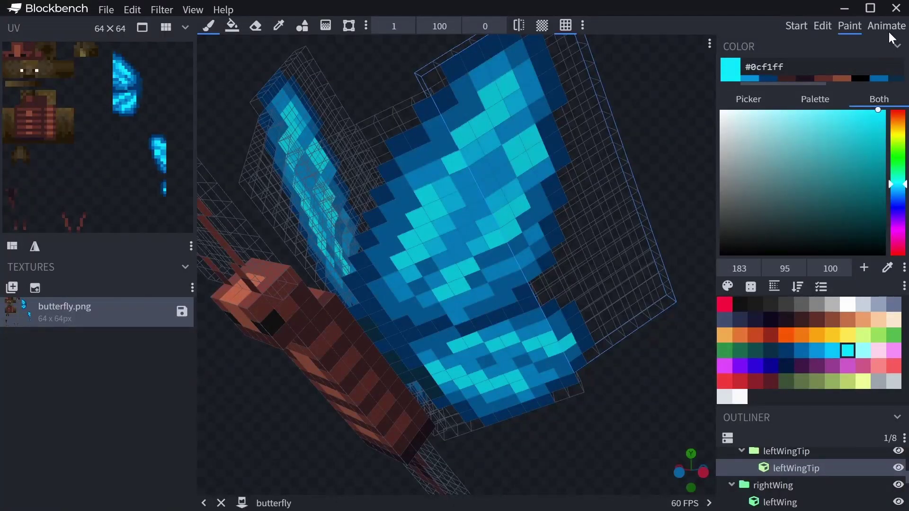
- Switch to the butterfly animation, break the potted bush, then remove and re-equip the leggings
click(874, 28)
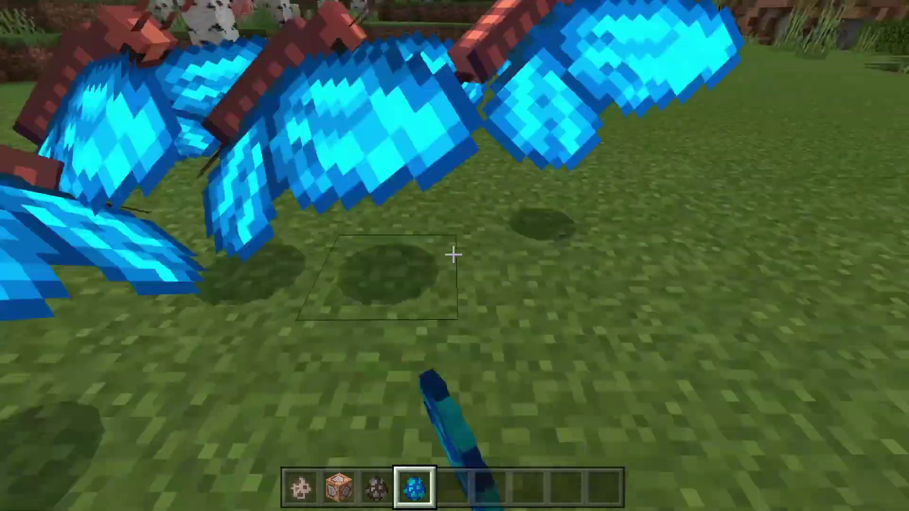
click(454, 255)
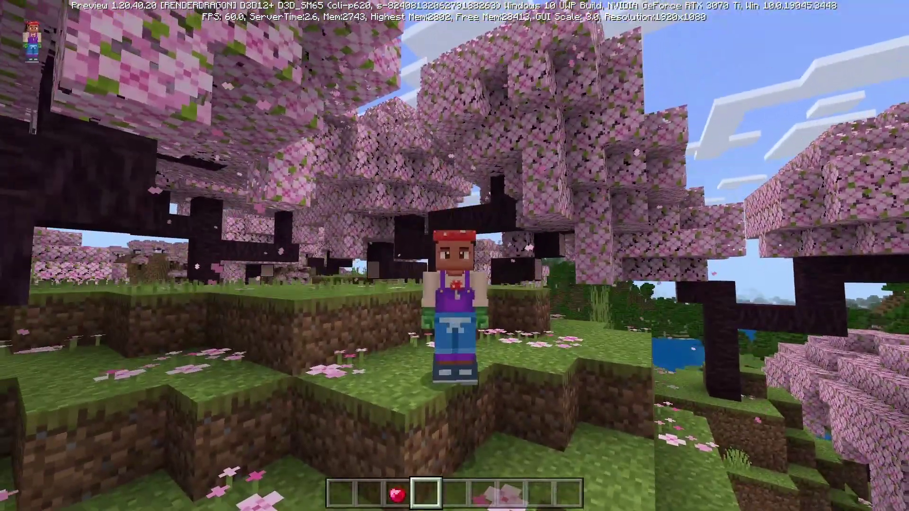
key(e)
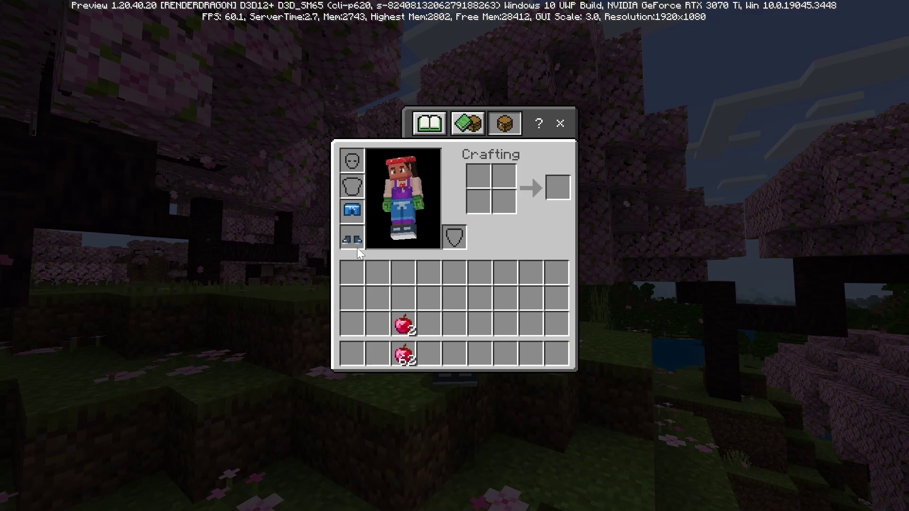
click(352, 210)
click(359, 217)
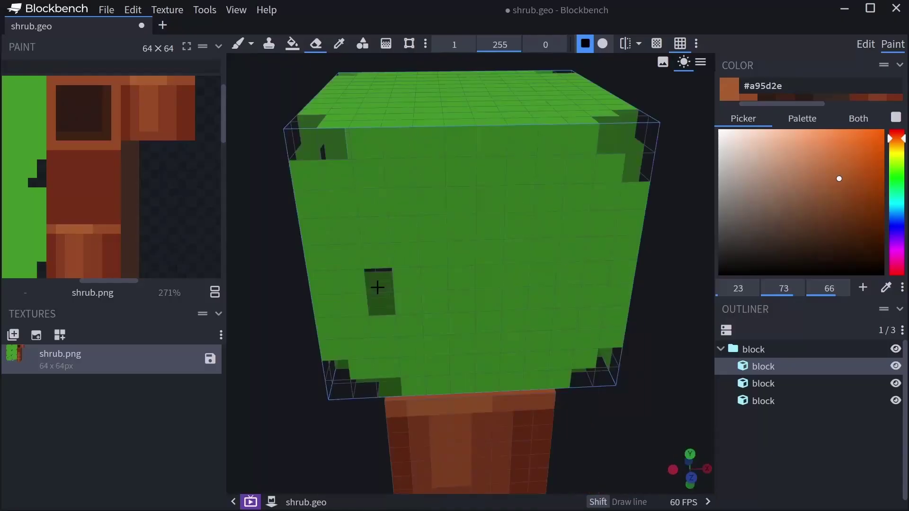
- Repaint the shrub leaves in varied greens and the club pixels in light tan #c28661
mouse_move(346, 251)
mouse_down()
mouse_move(477, 221)
mouse_move(367, 300)
mouse_move(412, 194)
mouse_move(417, 151)
mouse_move(527, 143)
mouse_up()
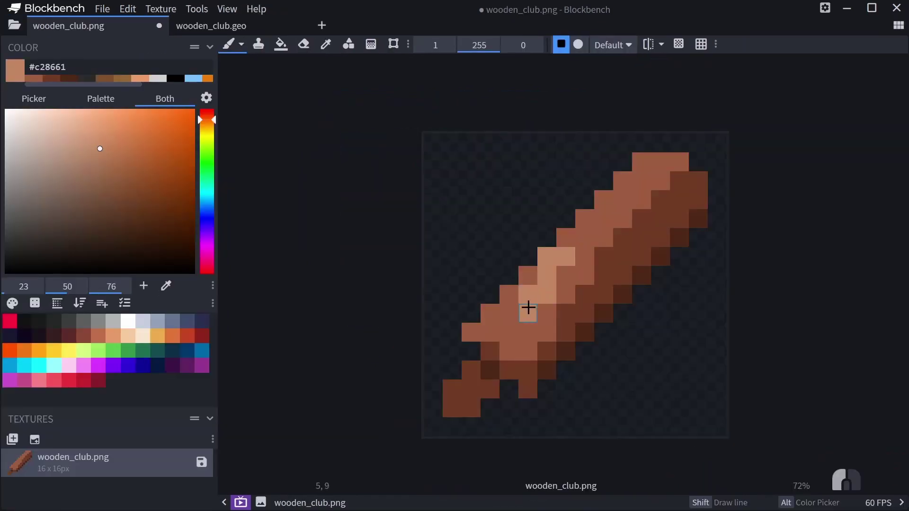
mouse_move(508, 302)
mouse_down()
mouse_move(521, 322)
mouse_move(513, 330)
mouse_move(548, 276)
mouse_up()
key(alt)
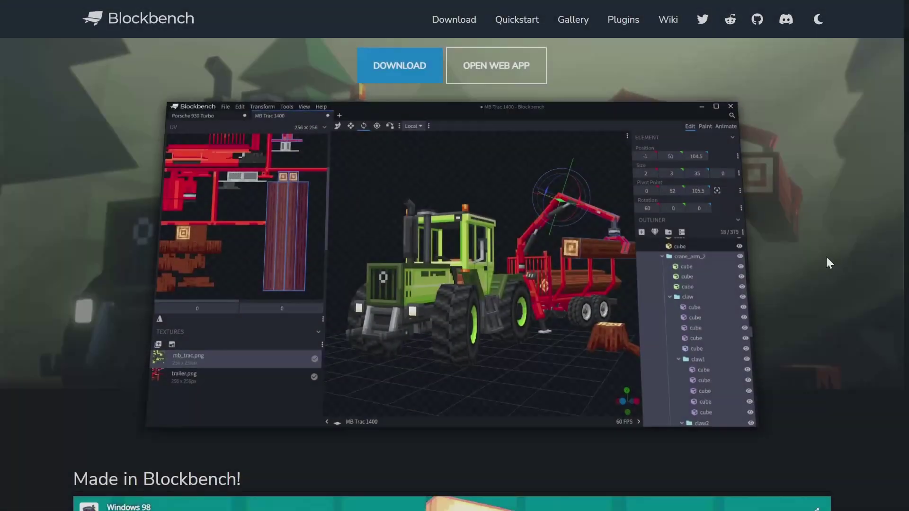
- Go to the Downloads page, then scroll the homepage gallery, 'Who's using Blockbench' and feature sections
scroll(826, 254, up, 3)
click(405, 212)
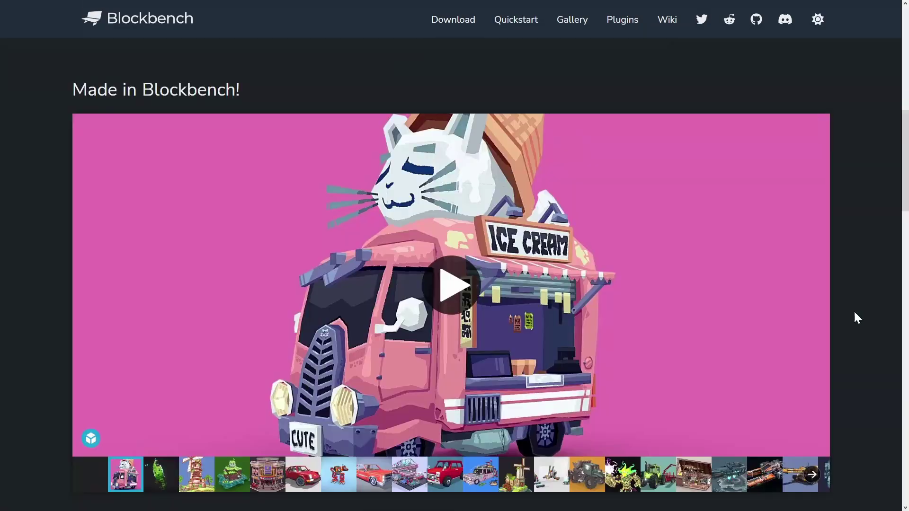
scroll(855, 313, down, 8)
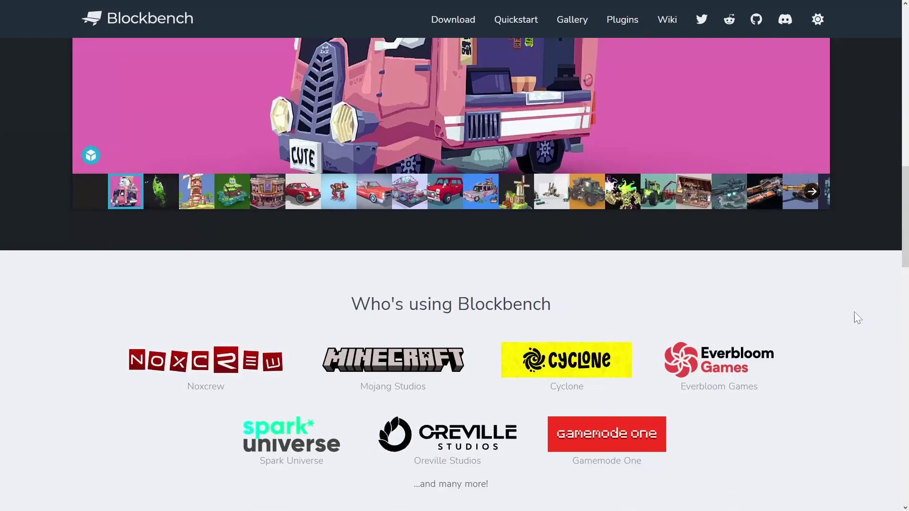
scroll(858, 318, down, 9)
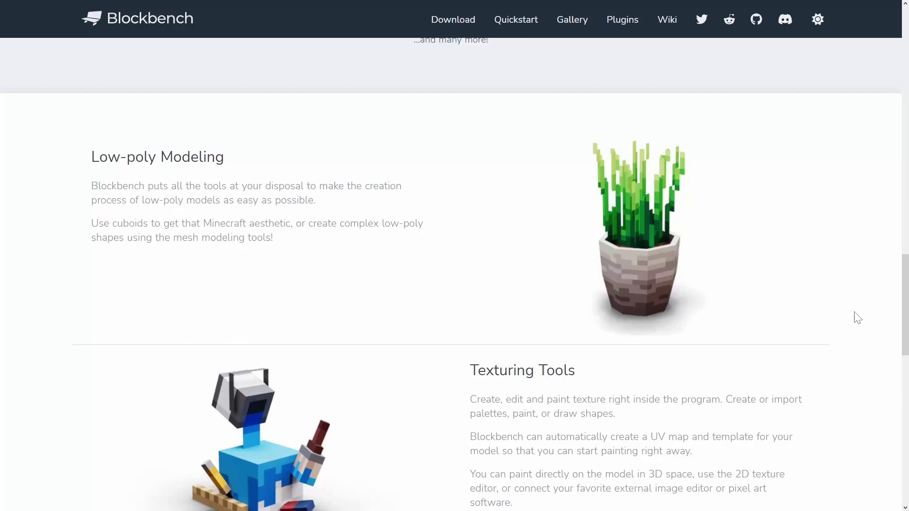
scroll(855, 317, up, 18)
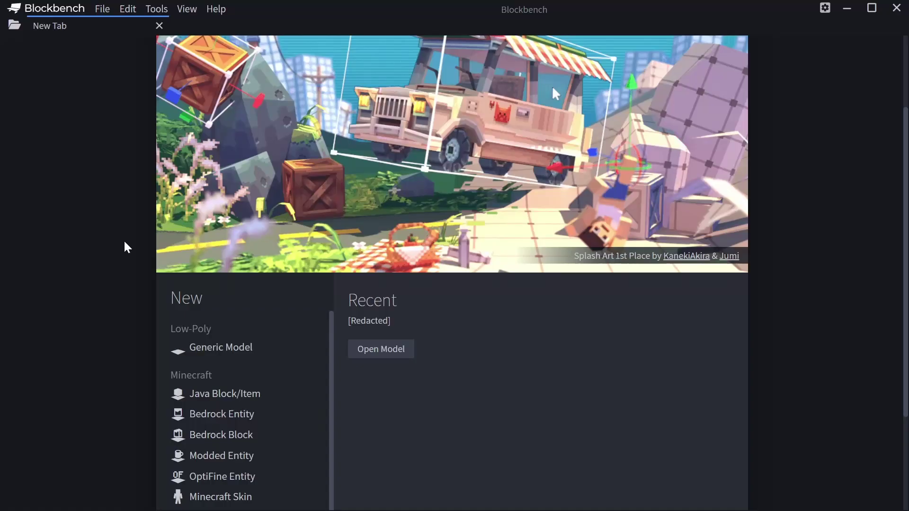
- Search the plugin manager for 'minecraft item' and install the Minecraft Item Wizard plugin
click(103, 9)
click(116, 152)
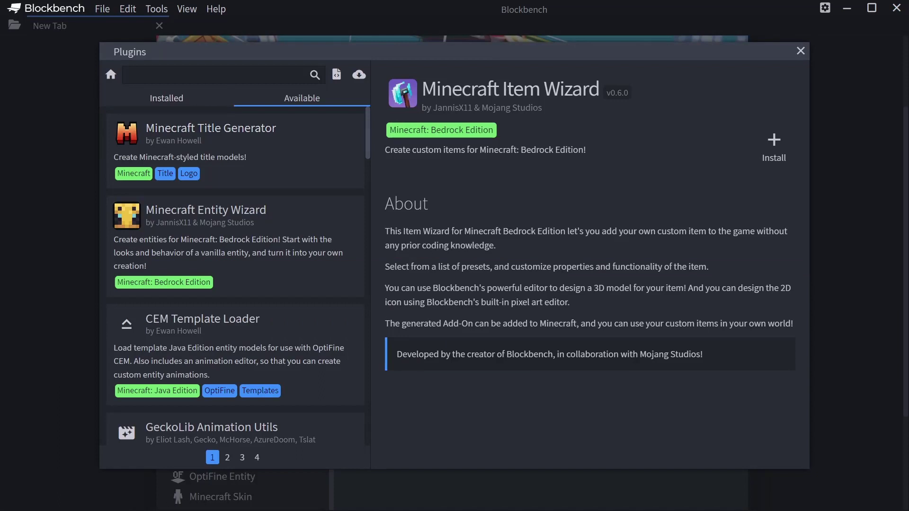
text(minecraft item)
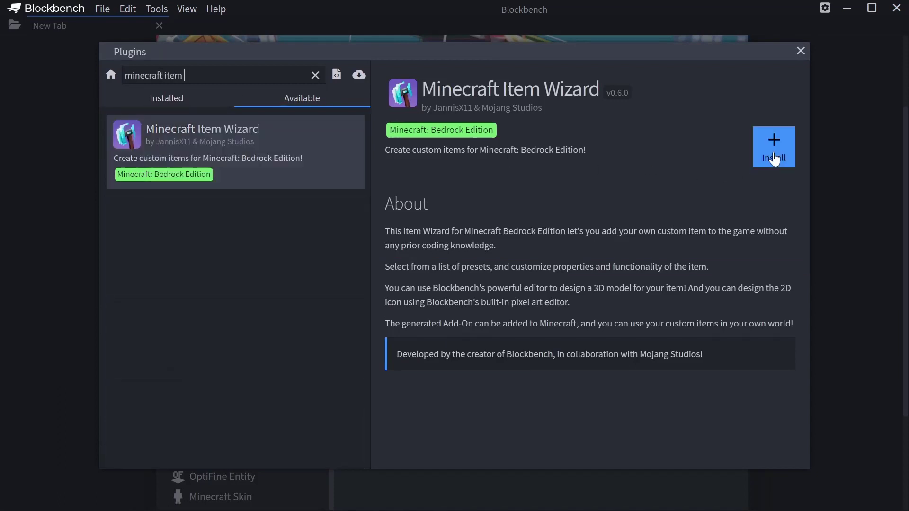
click(773, 147)
click(858, 218)
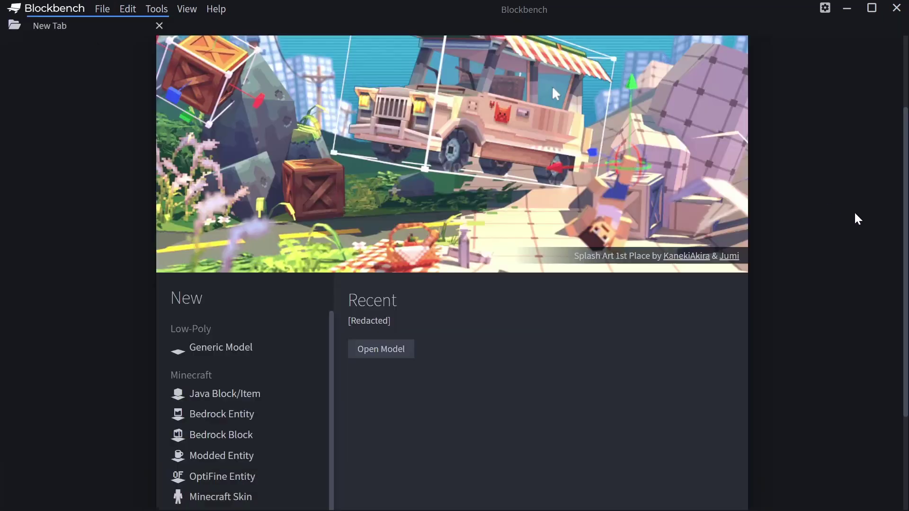
- Show the Minecraft Item Wizard introduction from the start screen's Loaders list
scroll(343, 244, down, 2)
scroll(344, 244, down, 2)
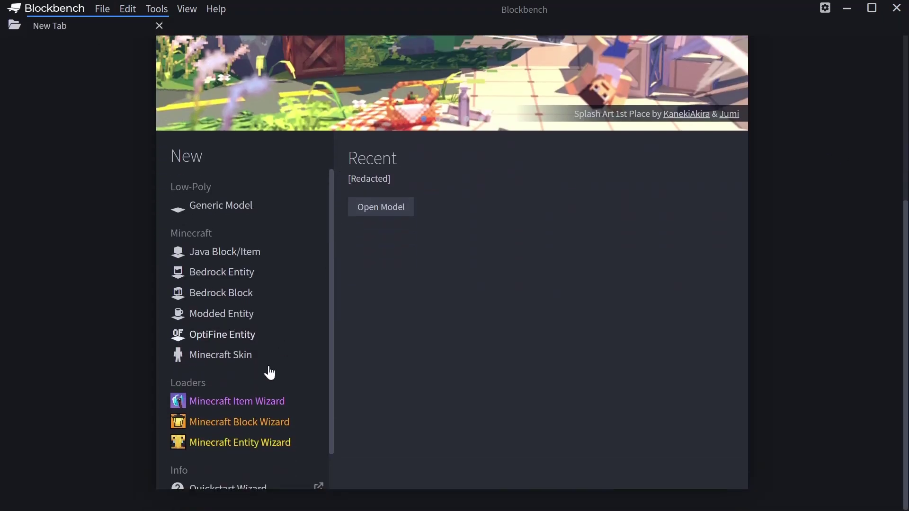
click(251, 405)
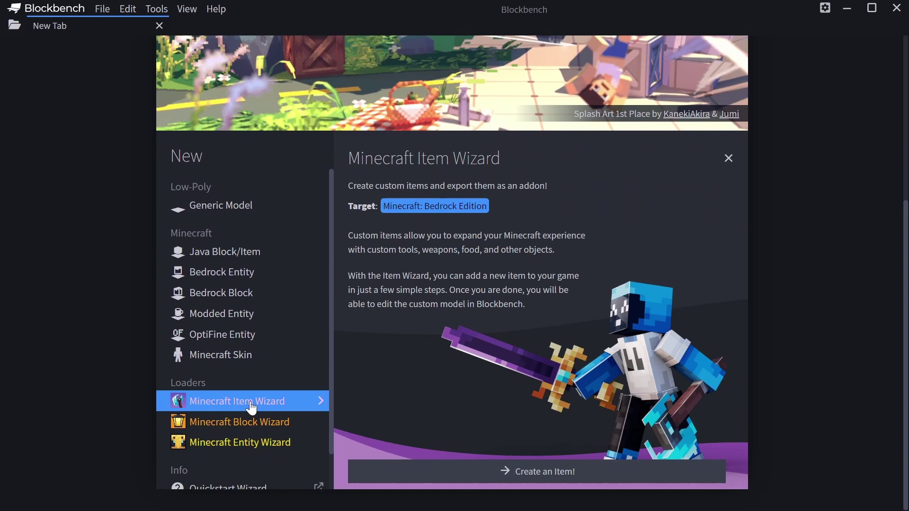
- Start a new item with 'Create an Item!' and pick the Sword preset
click(534, 473)
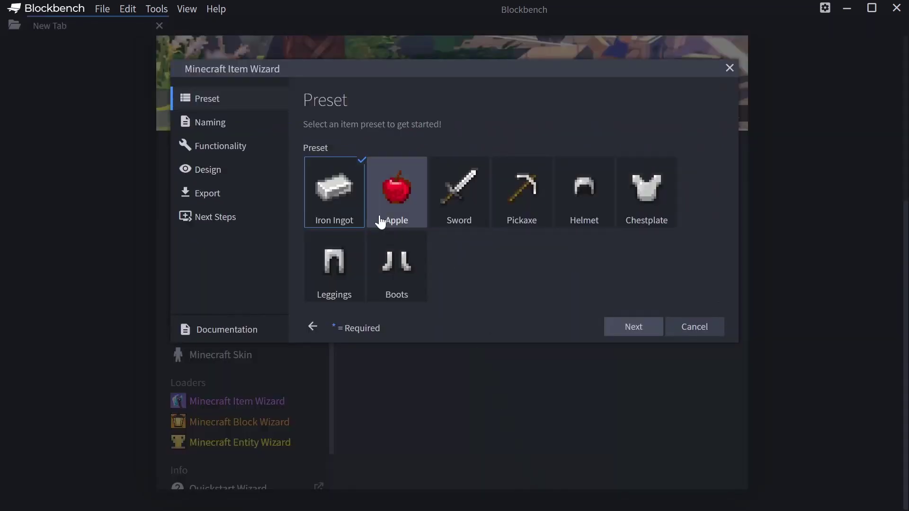
click(462, 208)
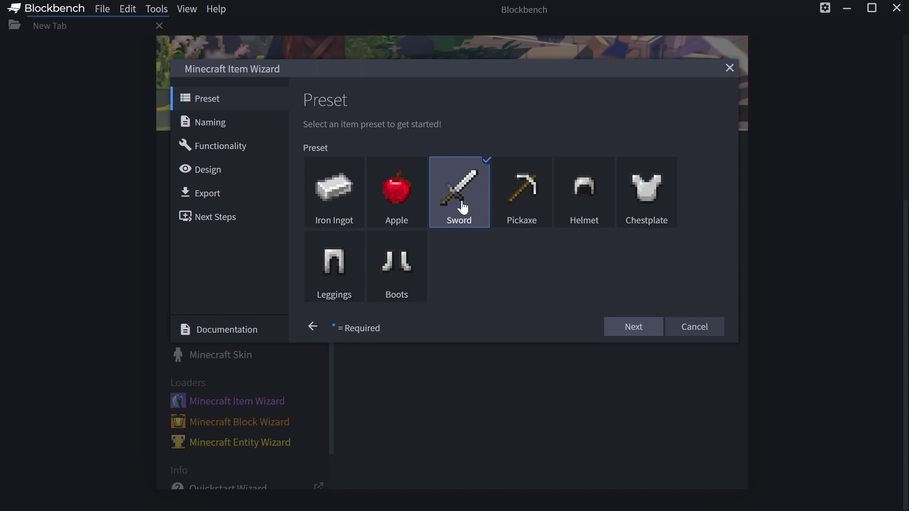
- Name the item 'Wooden Club' and keep its creative category as Equipment / Swords
click(628, 333)
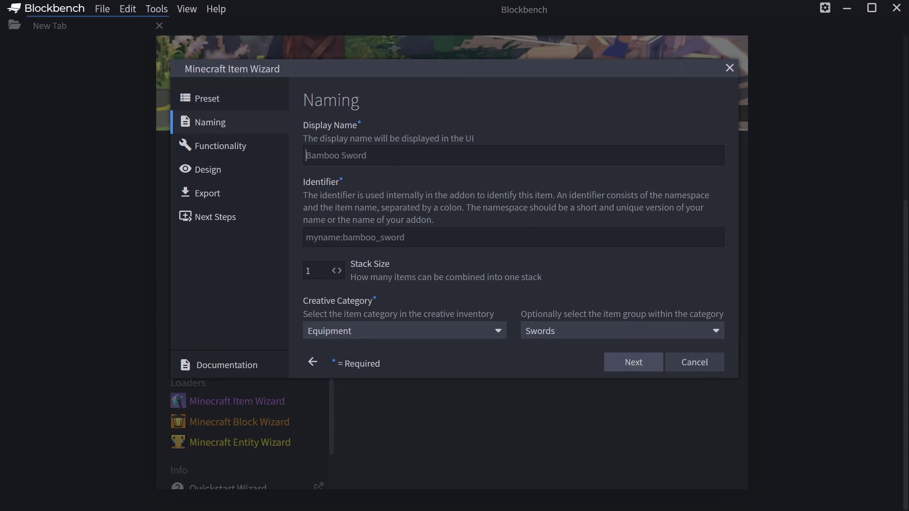
text(Wooden Club)
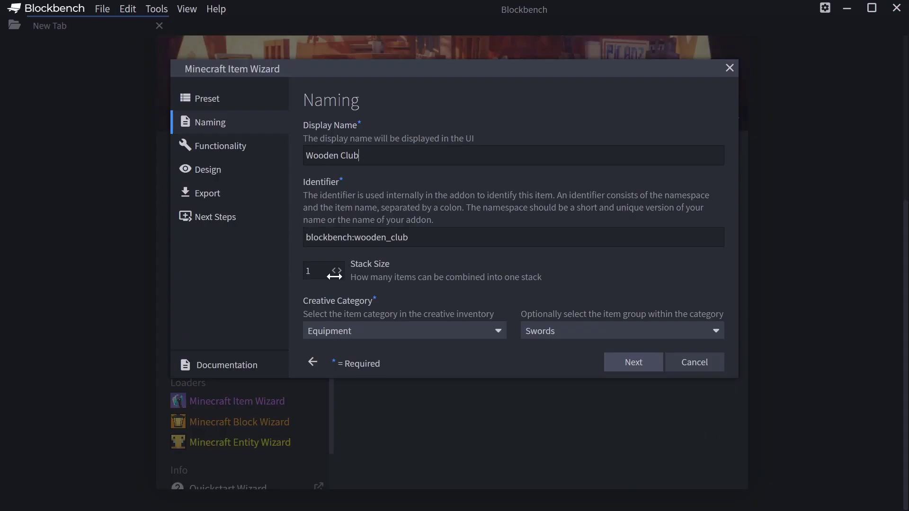
click(459, 332)
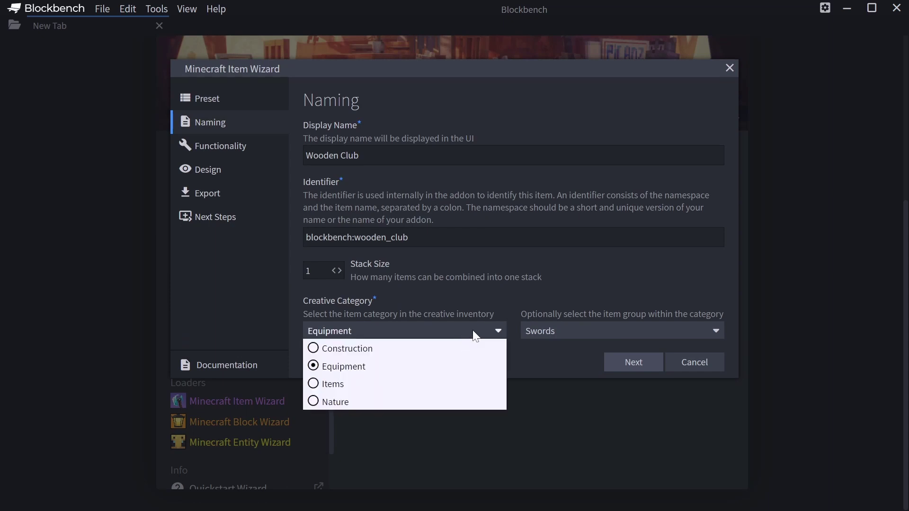
click(563, 335)
click(509, 360)
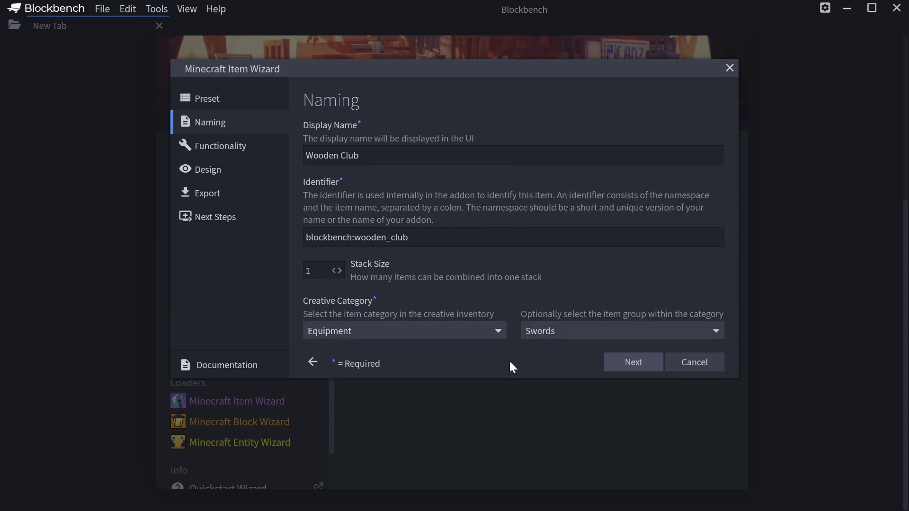
- Set the club's damage to 5 and maximum durability to 477, and enable Furnace Fuel
click(620, 365)
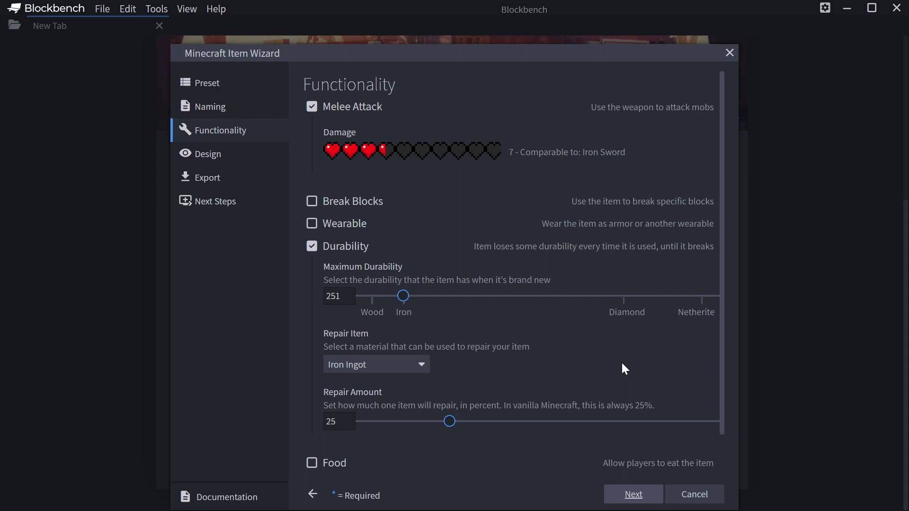
drag(383, 149, 365, 149)
drag(405, 301, 443, 305)
scroll(471, 335, down, 1)
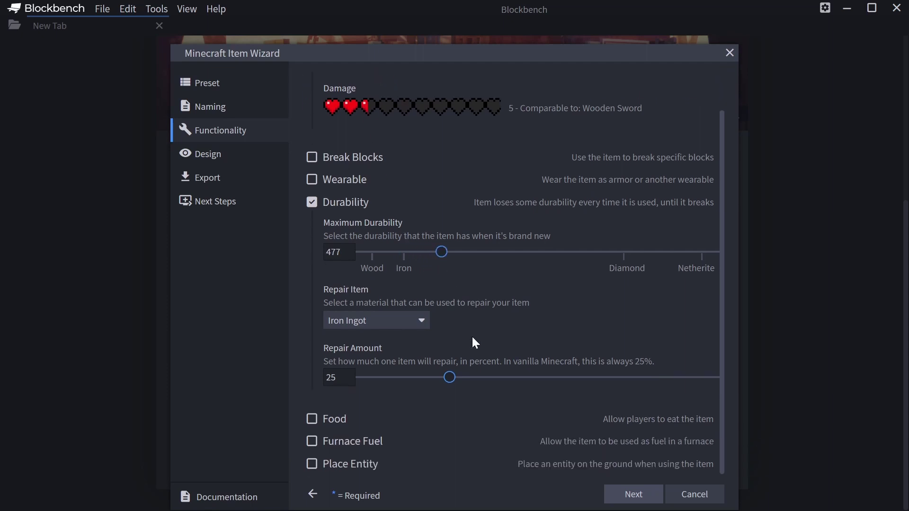
click(312, 440)
scroll(442, 420, down, 2)
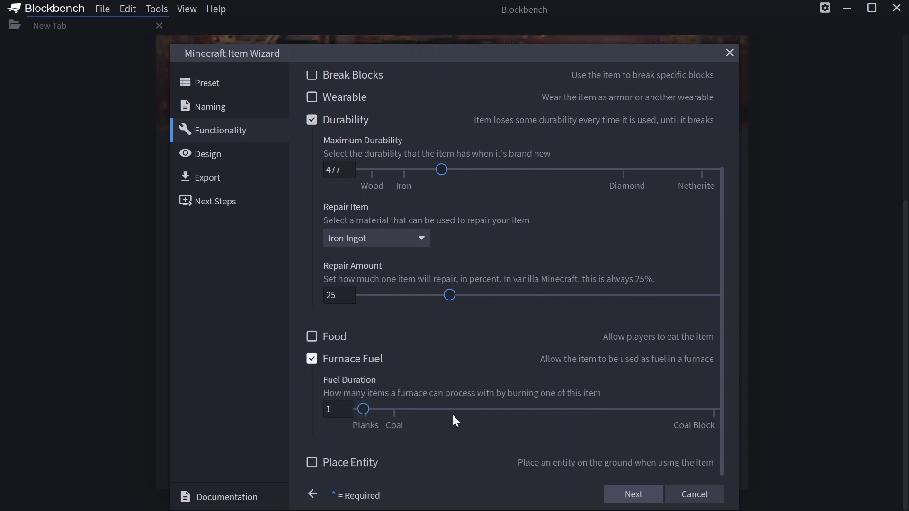
- Choose the 'Icon + 3D Model' design and advance to the Export step
click(631, 494)
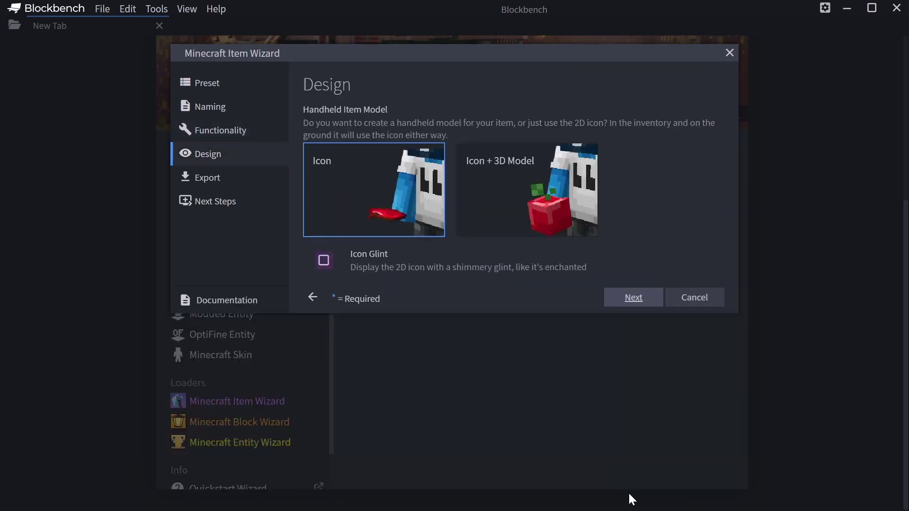
click(557, 188)
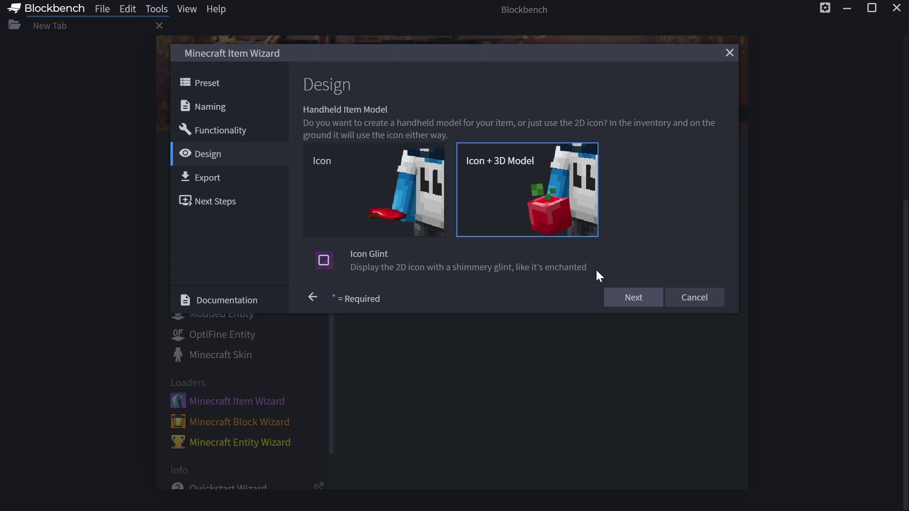
click(628, 302)
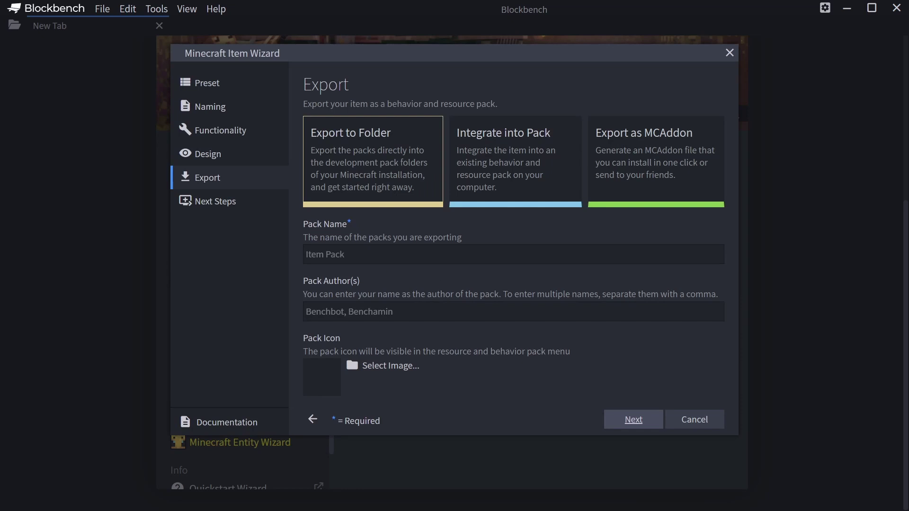
- Enter pack name 'Item Wizard Items Pack' and the author's name, export, and open the project
text(Item Wizard Items Pack)
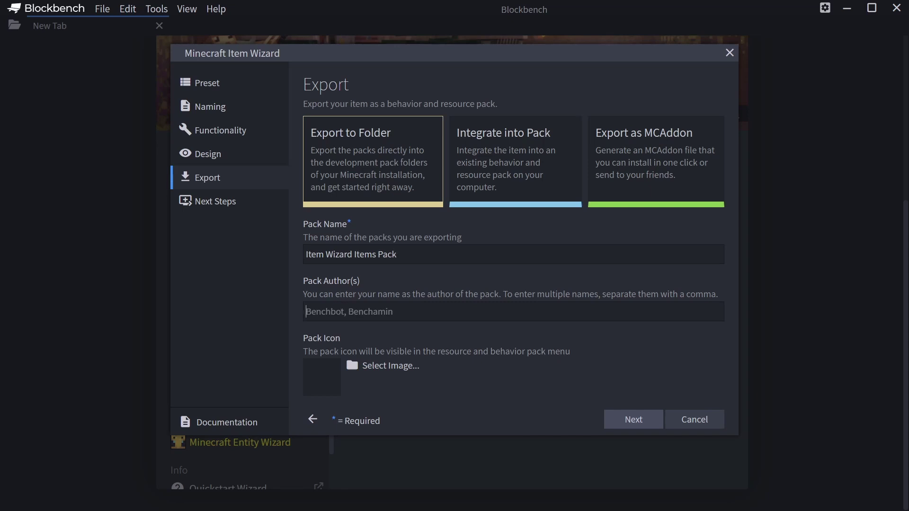
text(Jannis)
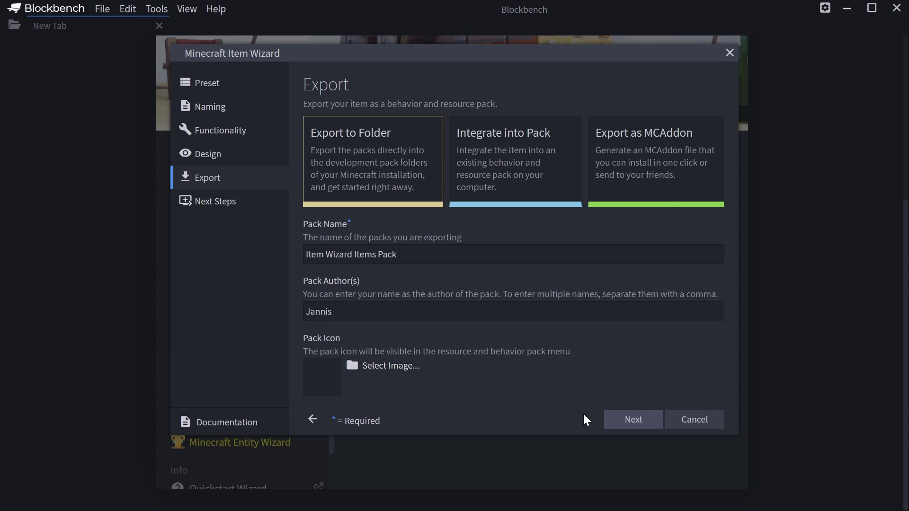
click(633, 421)
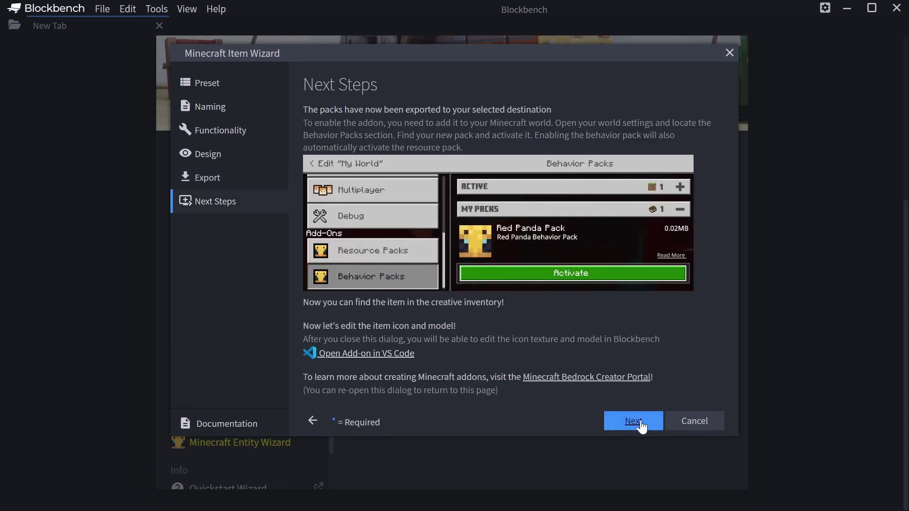
click(641, 422)
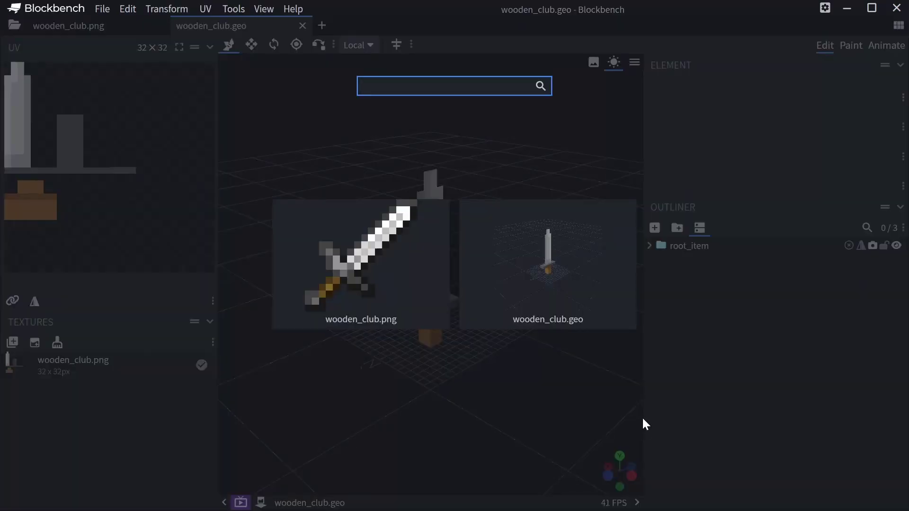
- Open wooden_club.geo, select the handle, blade and crossguard cubes, and delete the crossguard
click(570, 281)
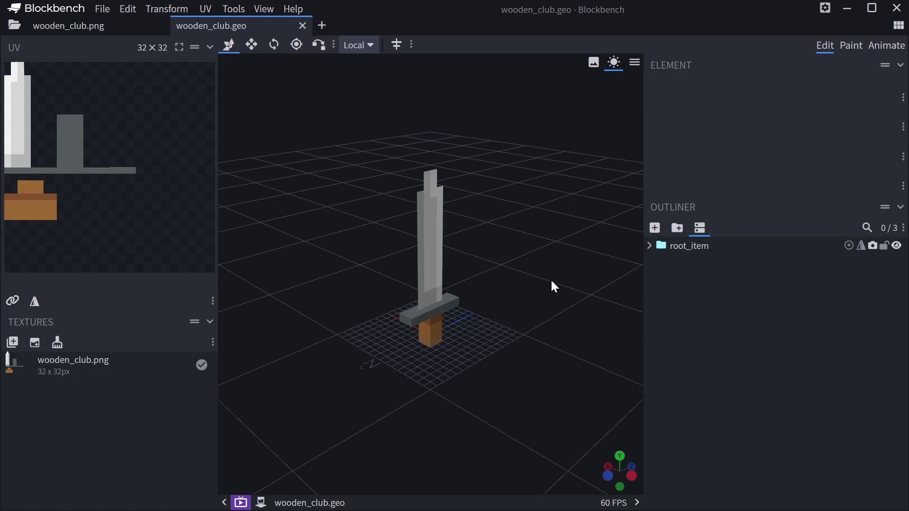
scroll(459, 385, up, 3)
drag(459, 386, 425, 365)
click(431, 364)
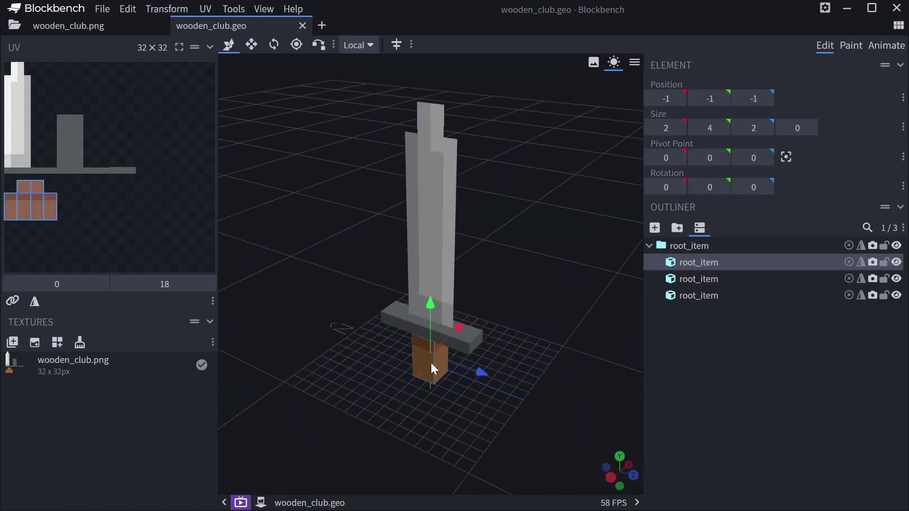
click(432, 280)
click(431, 339)
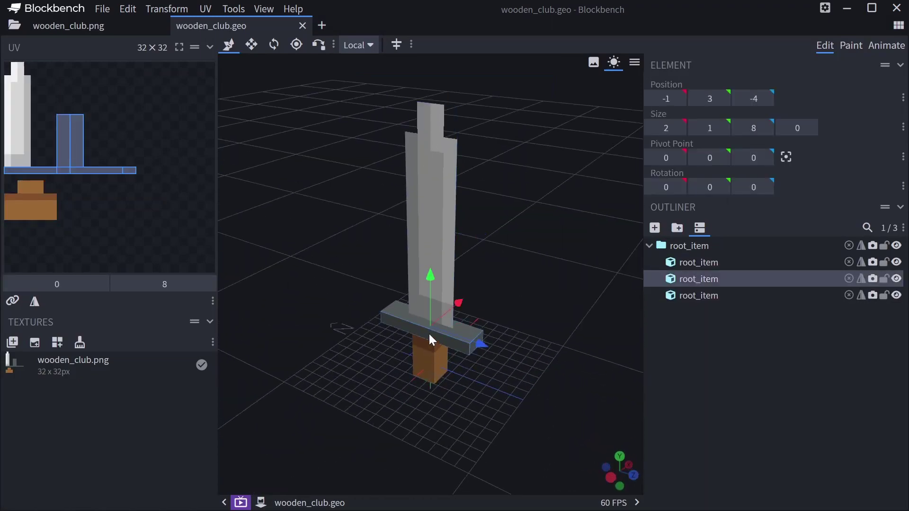
key(Delete)
- Delete the blade and add a new cube raised above the handle
click(432, 254)
key(Delete)
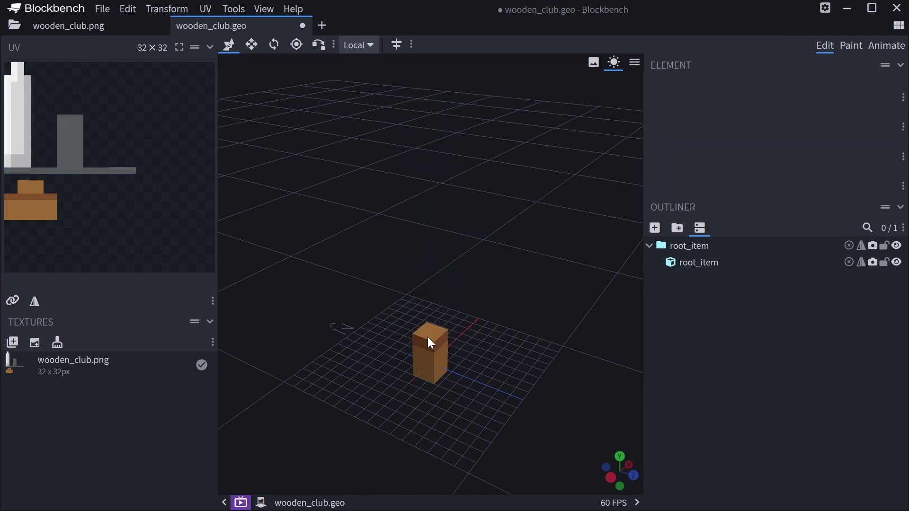
click(427, 337)
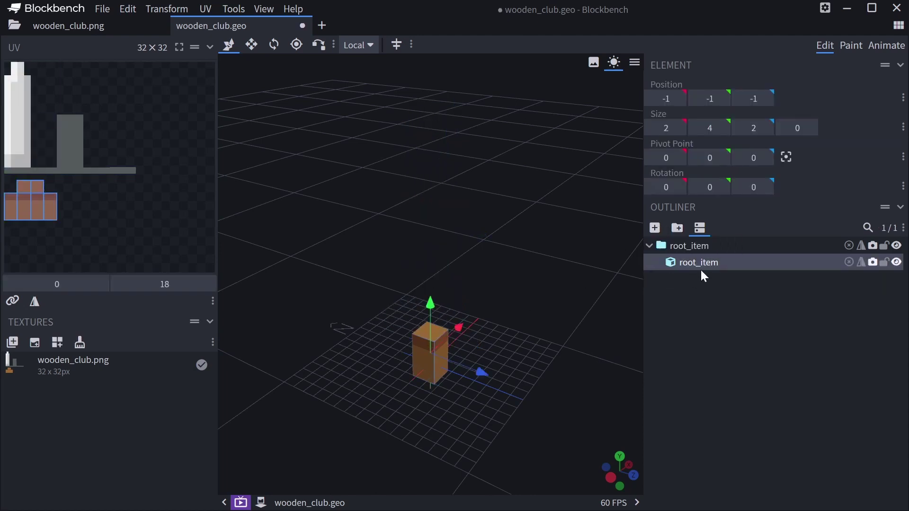
click(655, 229)
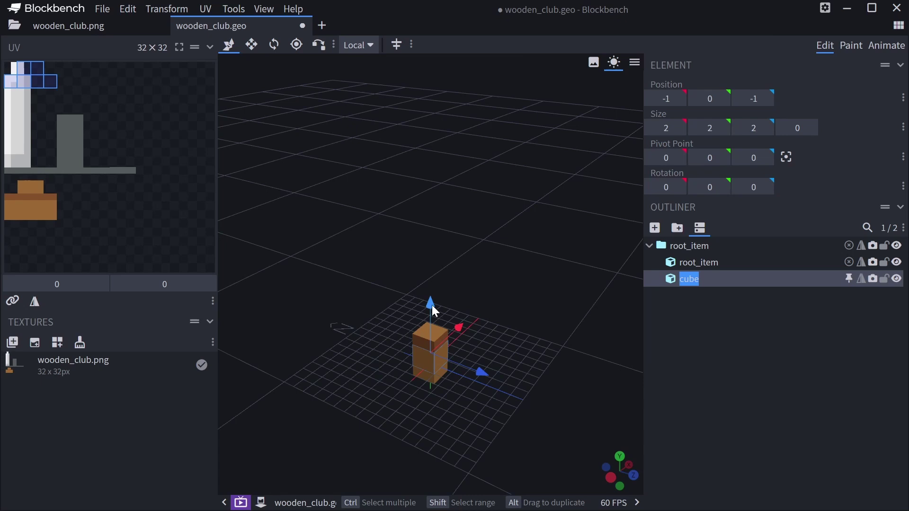
drag(432, 305, 434, 269)
drag(440, 277, 472, 300)
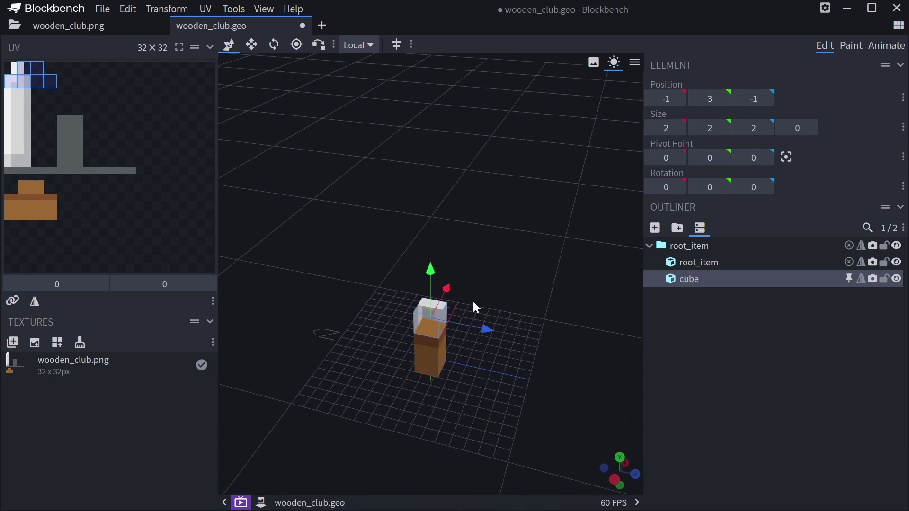
- Resize the new cube to 4×21×4 and map its UV onto the texture's corner
click(251, 44)
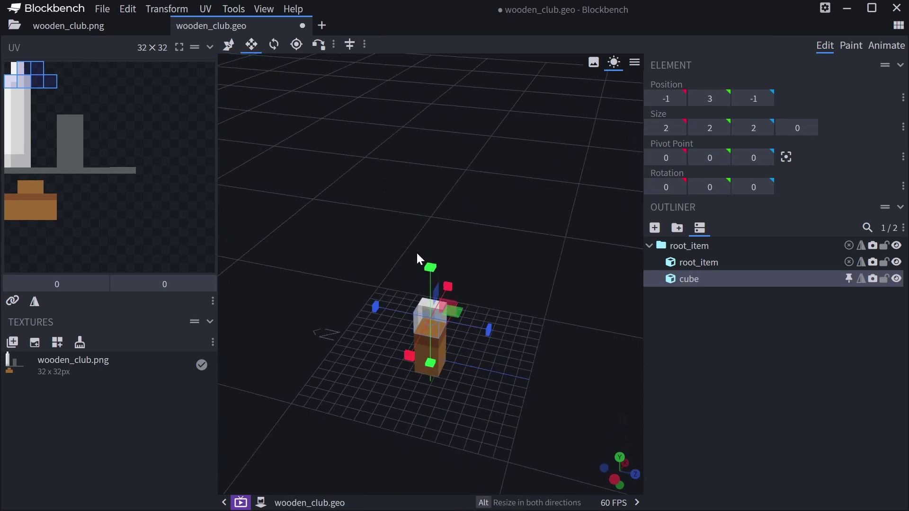
click(500, 341)
click(427, 313)
drag(487, 330, 498, 331)
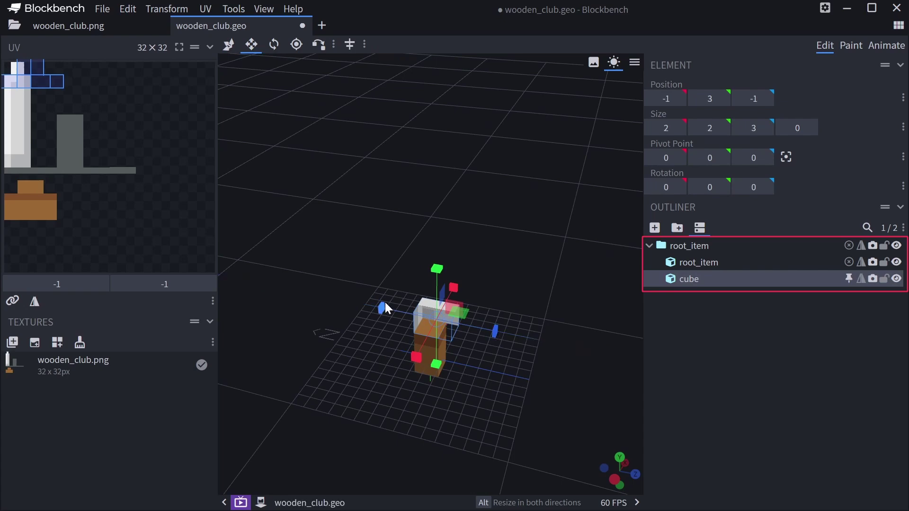
drag(385, 308, 374, 308)
drag(539, 326, 499, 324)
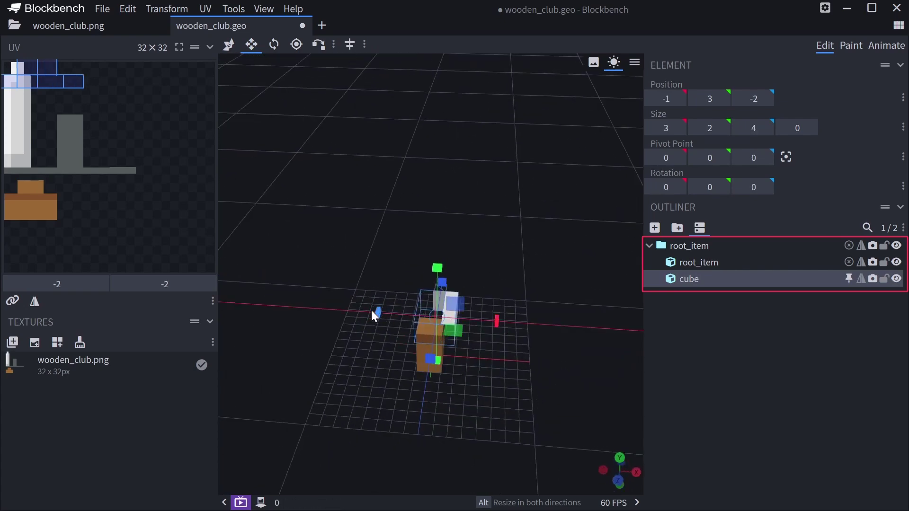
drag(371, 310, 365, 311)
drag(374, 313, 441, 265)
drag(428, 252, 424, 75)
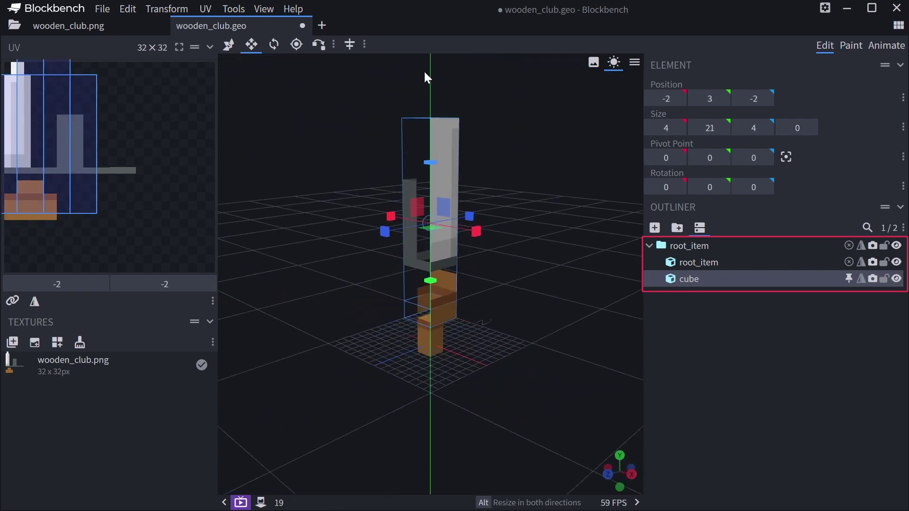
drag(17, 127, 30, 140)
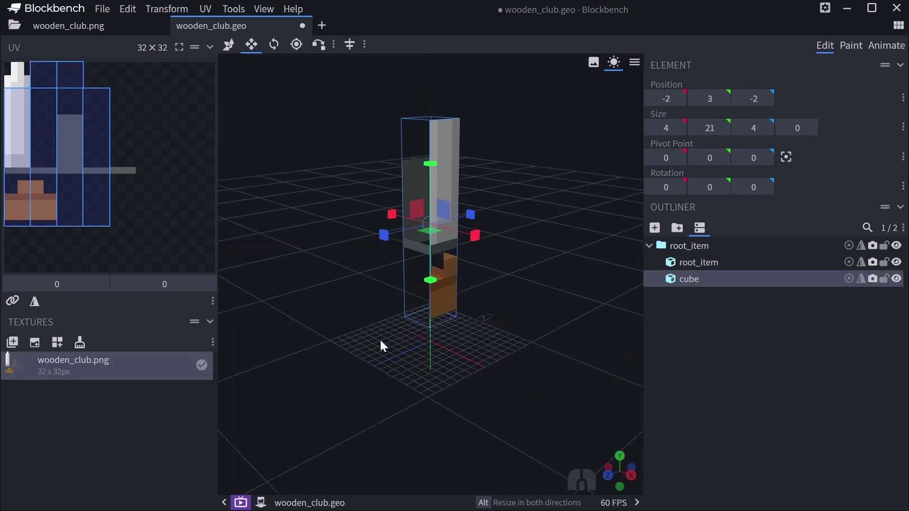
- Shift the handle's UV area right and lengthen the handle to 2×5×2
click(432, 345)
drag(119, 85, 148, 89)
drag(449, 379, 451, 339)
drag(430, 400, 432, 410)
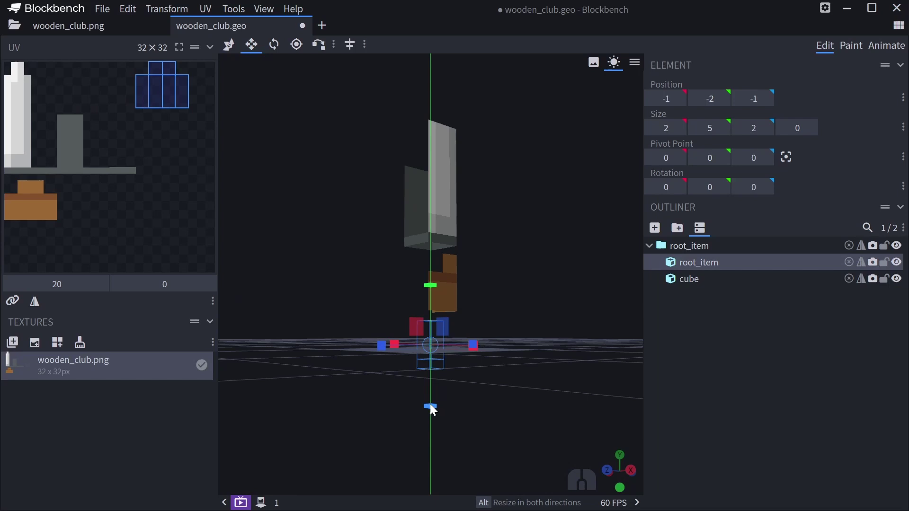
drag(513, 278, 496, 322)
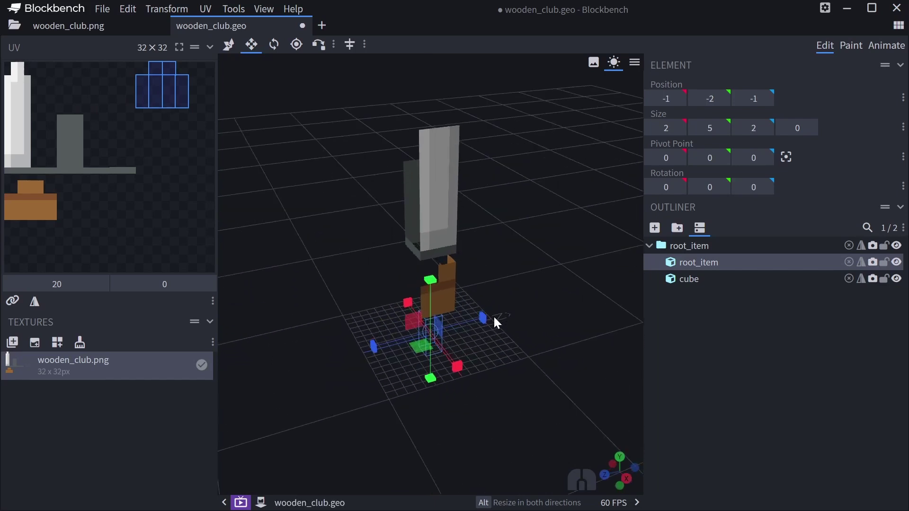
- In the Paint workspace, pick the dark brown colour #7d502c
click(850, 45)
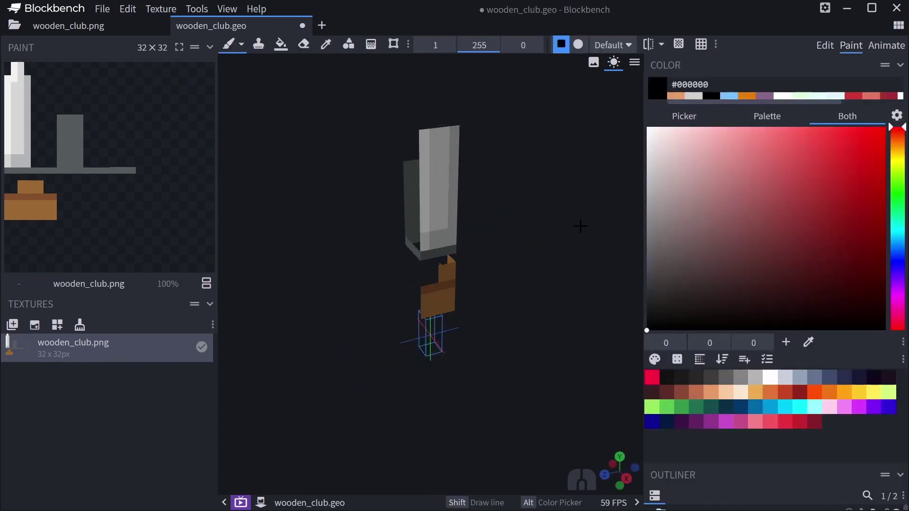
drag(496, 331, 517, 321)
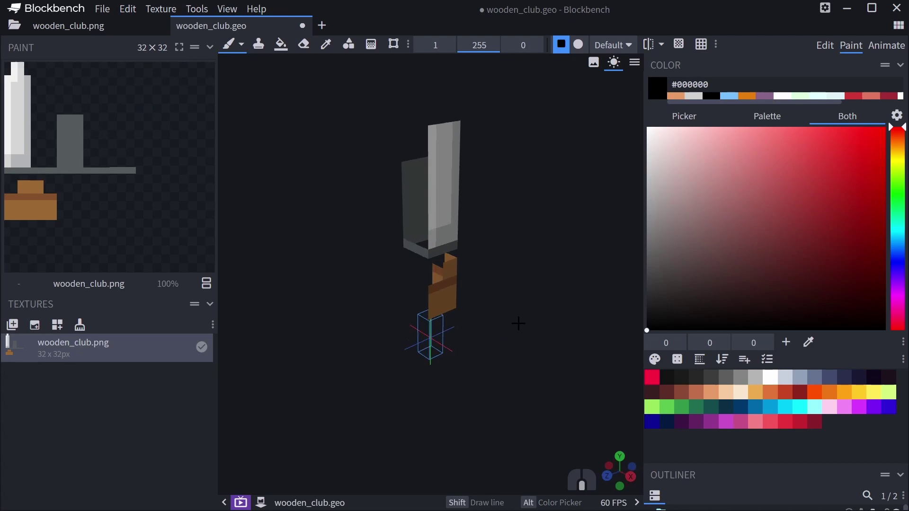
click(897, 147)
- Fill the handle and blade cubes solid brown using Paint Bucket in Element fill mode
click(802, 230)
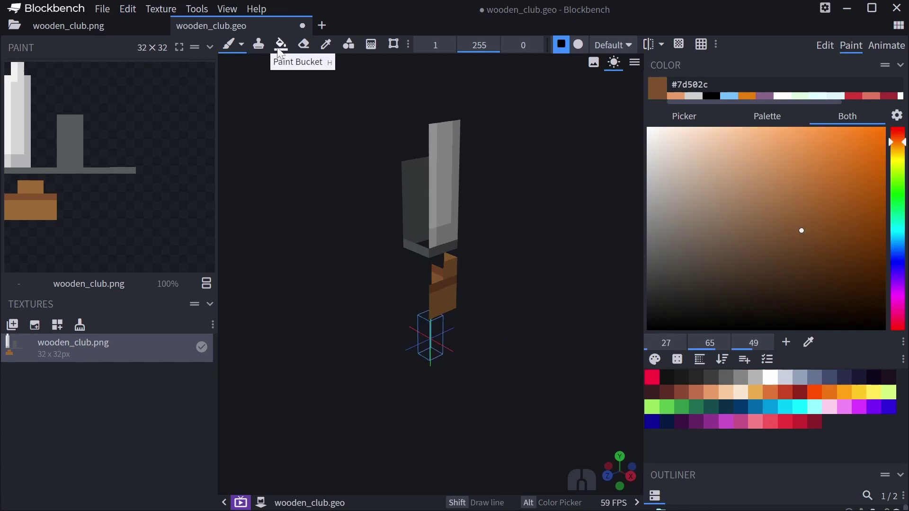
click(280, 50)
click(431, 45)
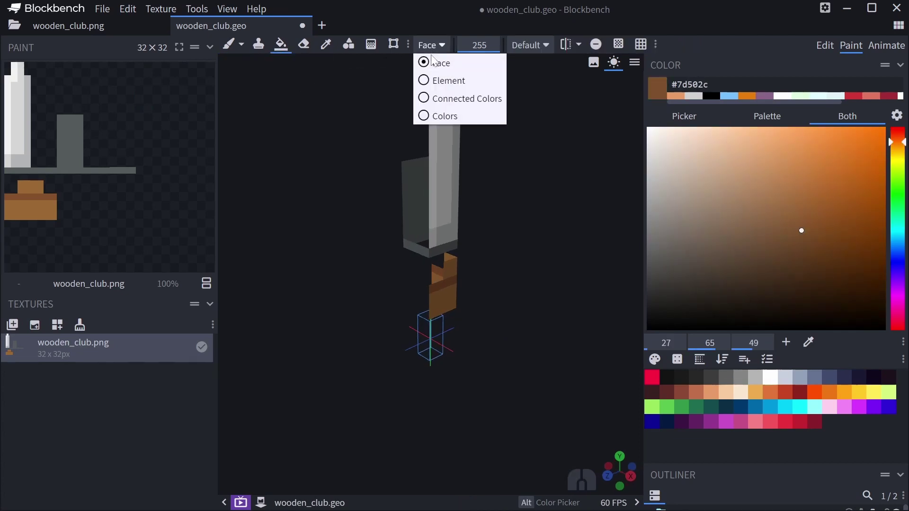
click(442, 79)
click(434, 337)
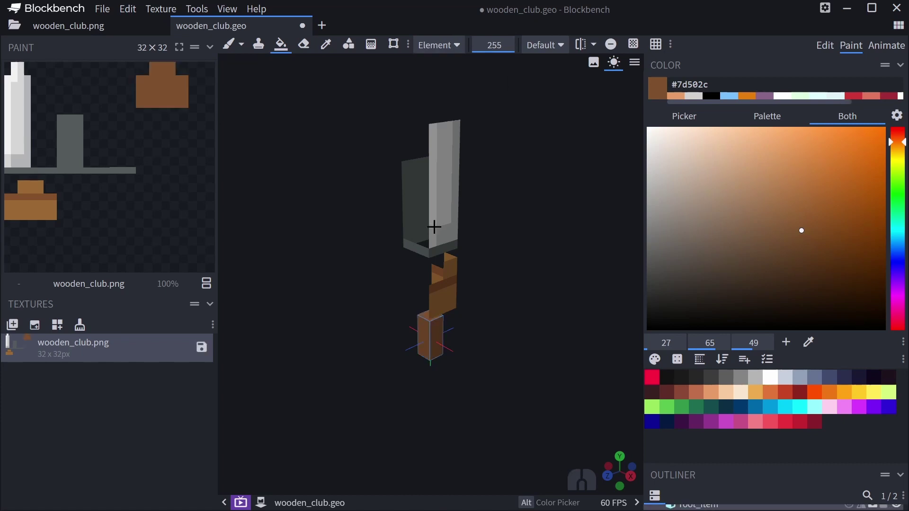
click(433, 227)
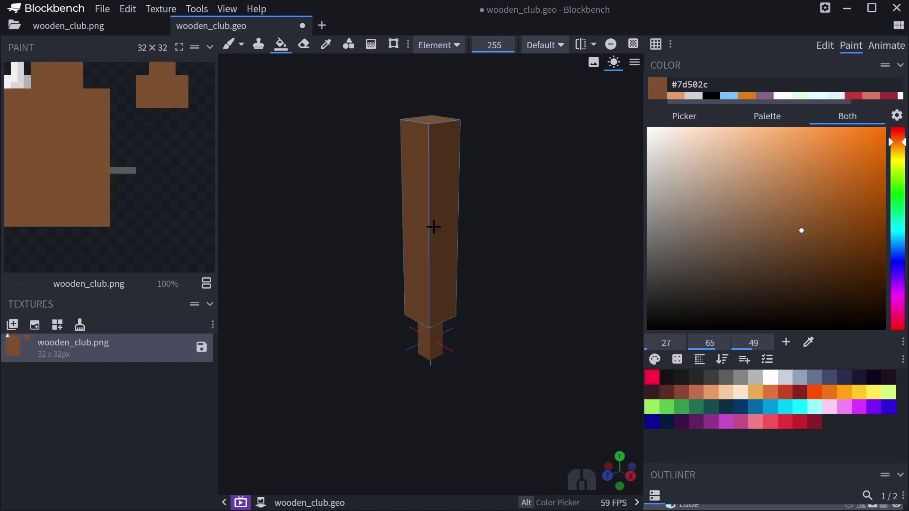
click(161, 9)
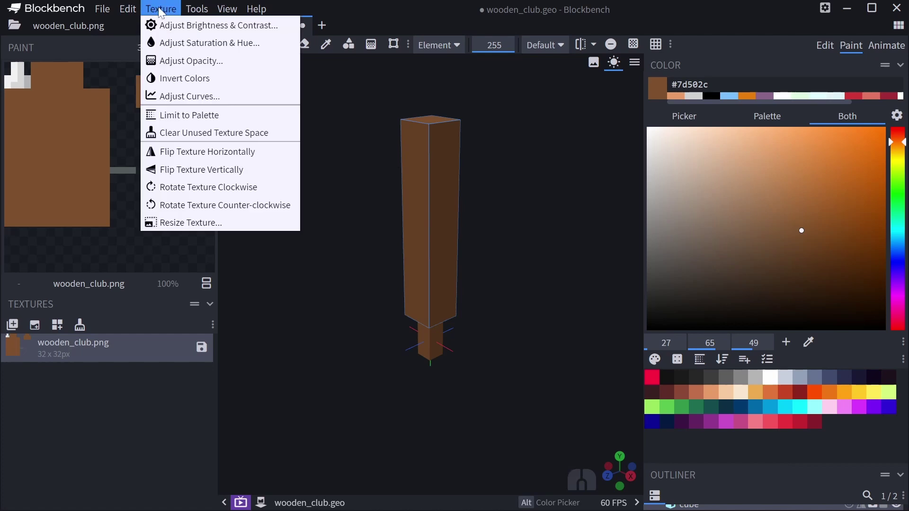
- Clear the unused texture space and paint light wood-grain stripes along the club's front
click(193, 132)
click(230, 49)
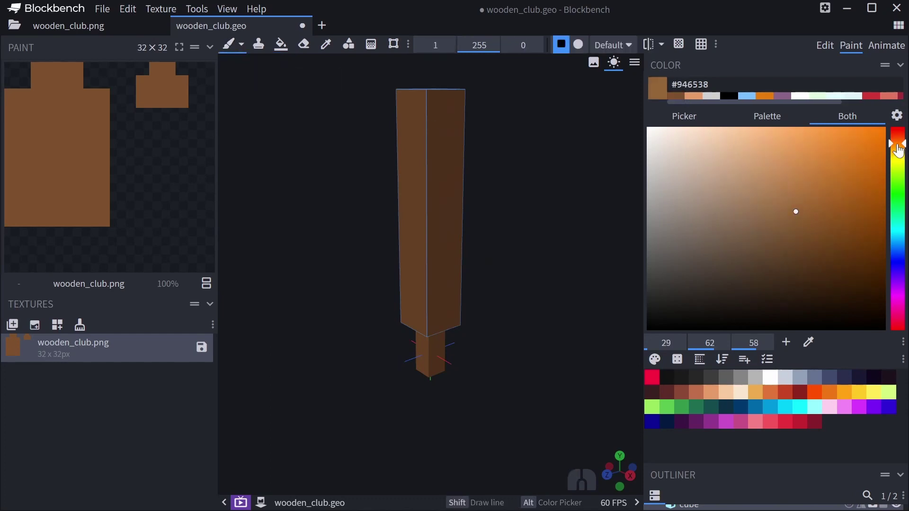
drag(603, 203, 503, 220)
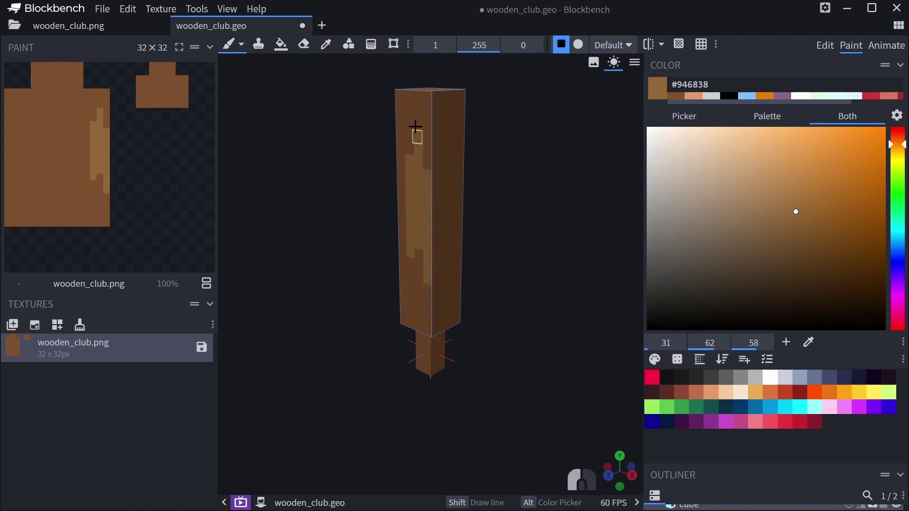
mouse_move(415, 127)
mouse_down()
mouse_move(454, 236)
mouse_move(438, 137)
mouse_move(442, 295)
mouse_move(438, 189)
mouse_move(419, 174)
mouse_move(444, 306)
mouse_move(367, 236)
mouse_move(432, 122)
mouse_move(433, 161)
mouse_up()
- Dot dark brown and near-black knots on the club's top, handle and several faces
click(809, 248)
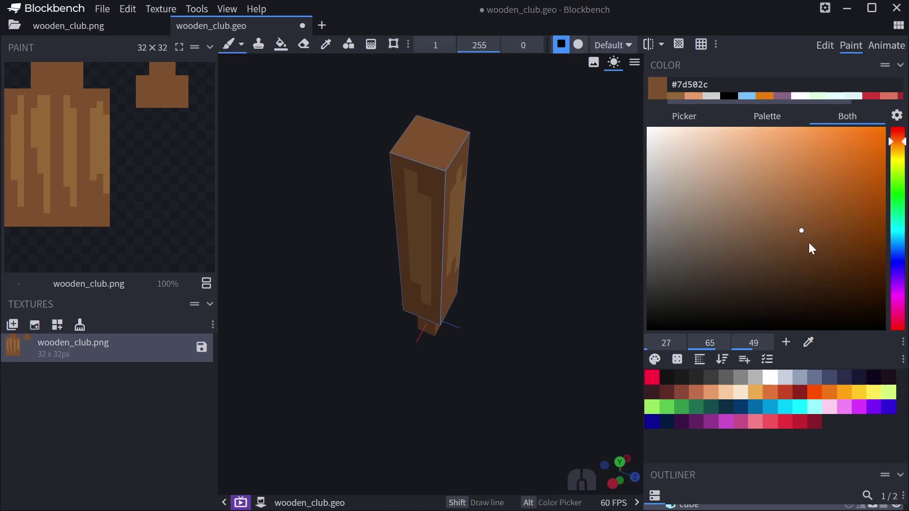
click(897, 137)
click(433, 140)
mouse_move(427, 367)
mouse_down()
mouse_move(435, 390)
mouse_move(427, 351)
mouse_move(393, 380)
mouse_move(489, 367)
mouse_move(426, 359)
mouse_up()
click(690, 286)
drag(690, 286, 674, 296)
click(428, 305)
click(429, 97)
drag(379, 189, 418, 266)
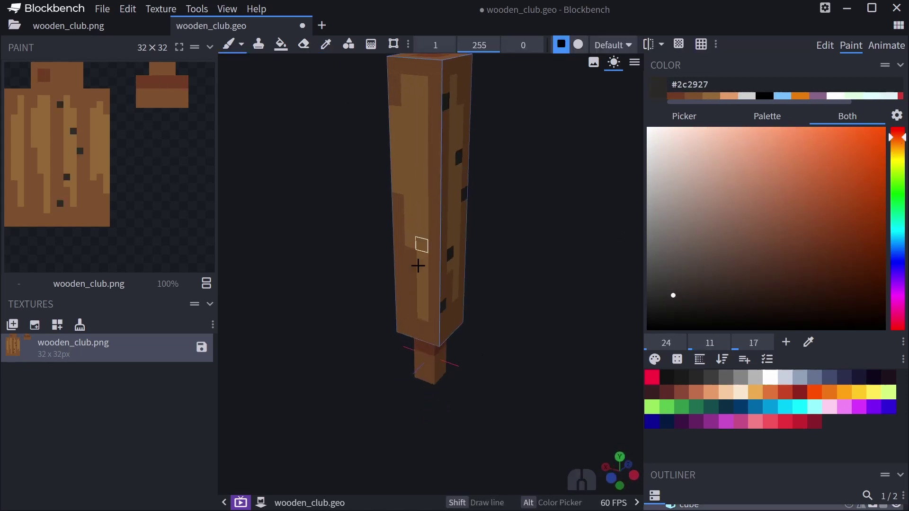
mouse_move(401, 222)
mouse_down()
mouse_move(572, 225)
mouse_move(421, 221)
mouse_up()
click(421, 221)
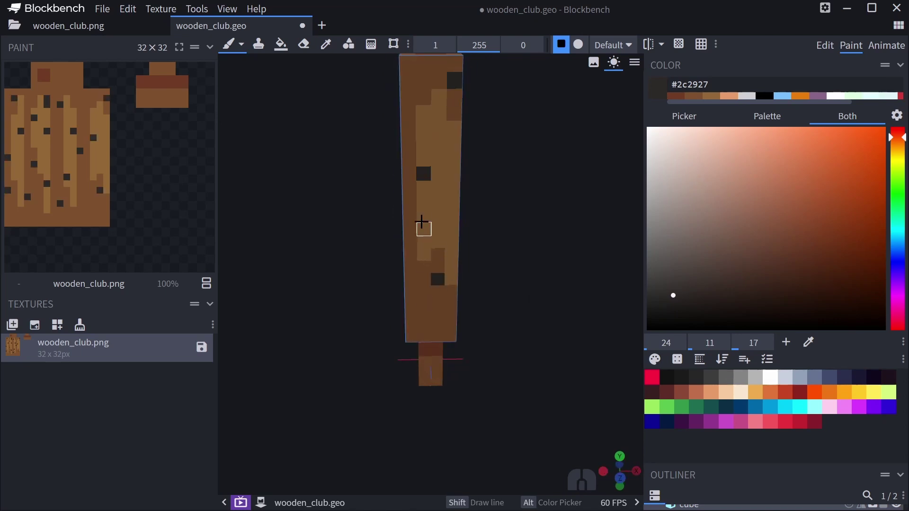
drag(437, 274, 512, 345)
- In the Animate workspace, enlarge the viewport and center the first-person preview camera
scroll(493, 340, down, 2)
click(885, 47)
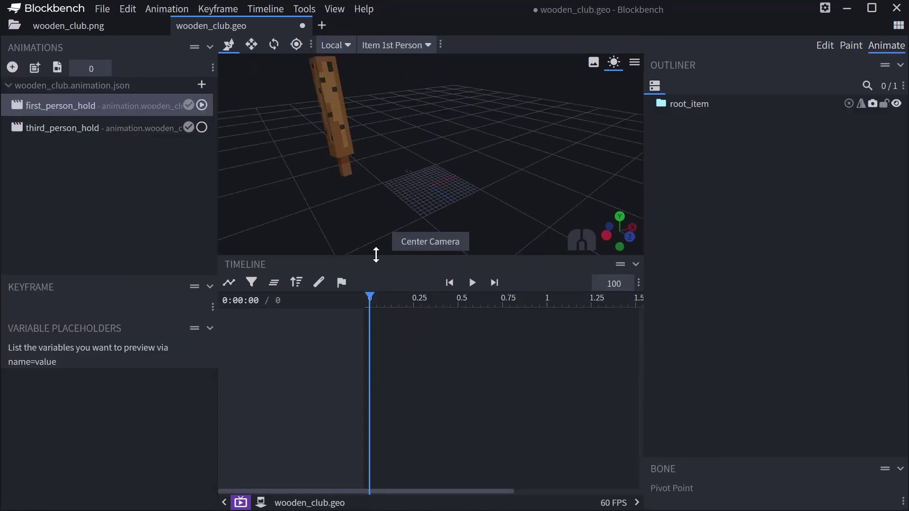
drag(376, 255, 375, 325)
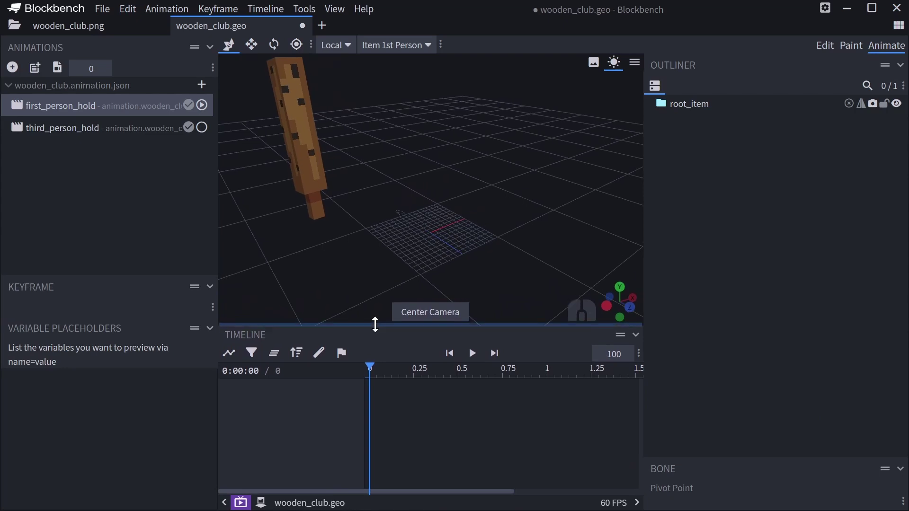
click(412, 45)
click(405, 81)
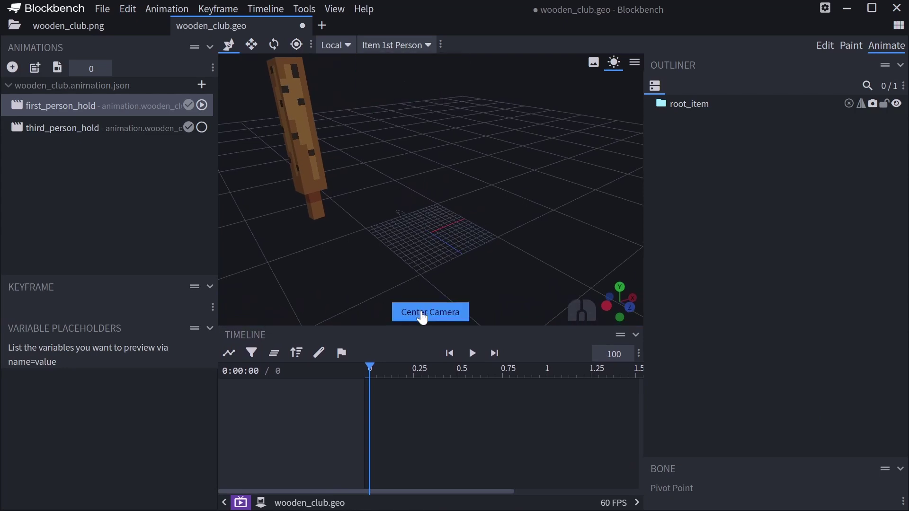
click(423, 313)
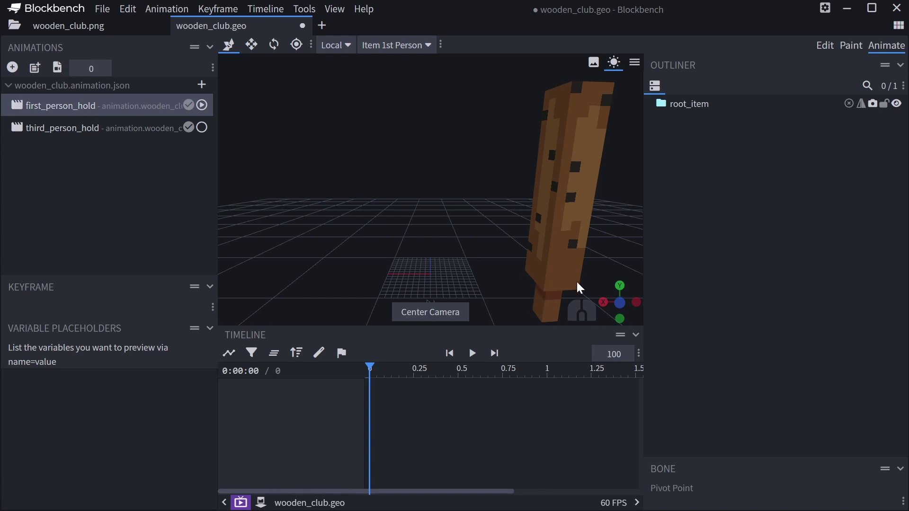
- Select root_item and, in Global space, nudge its position to about 3.65, 23.59, 4.48
click(557, 305)
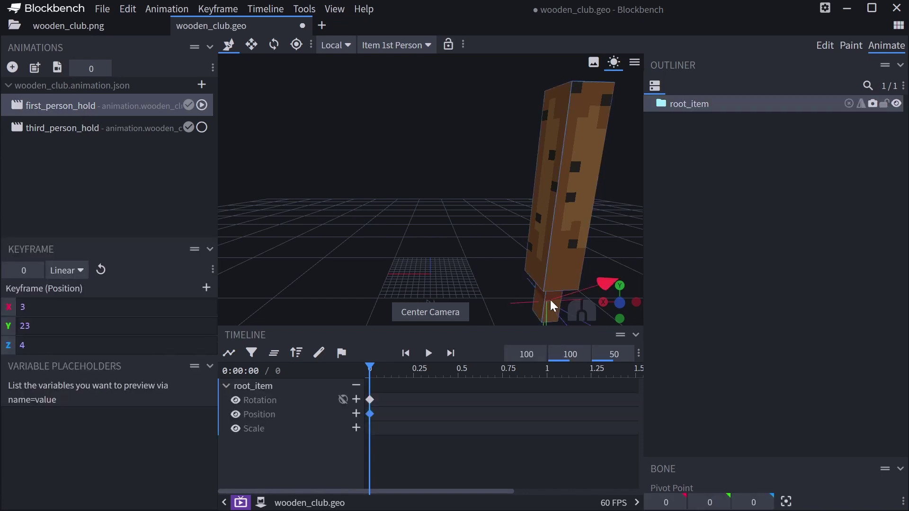
click(334, 46)
click(340, 65)
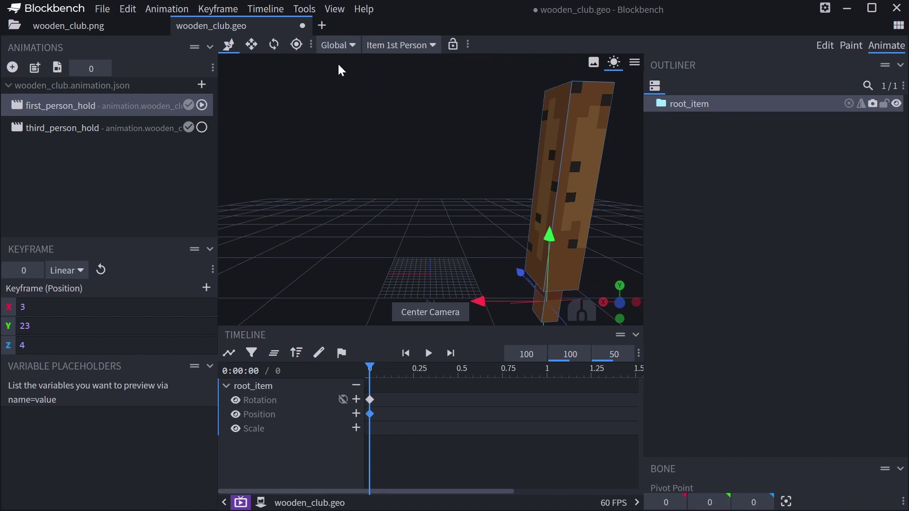
drag(549, 243, 504, 310)
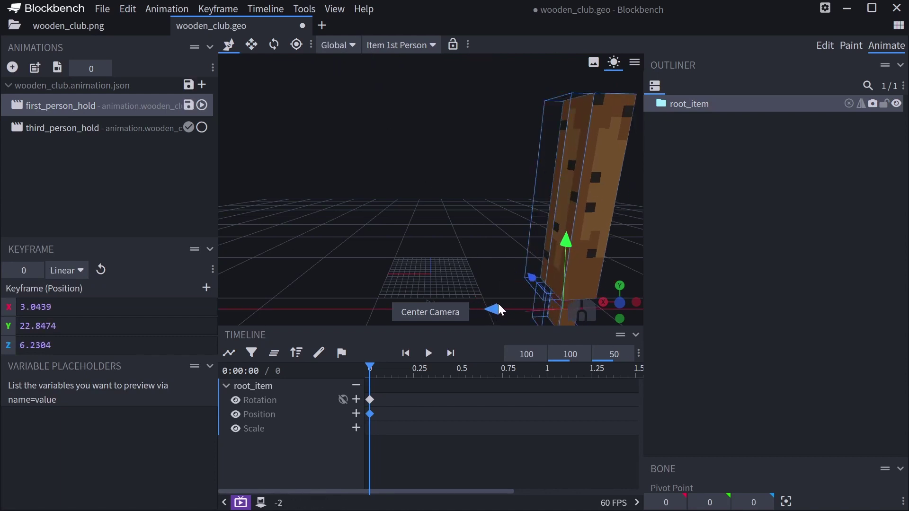
key(ctrl+z)
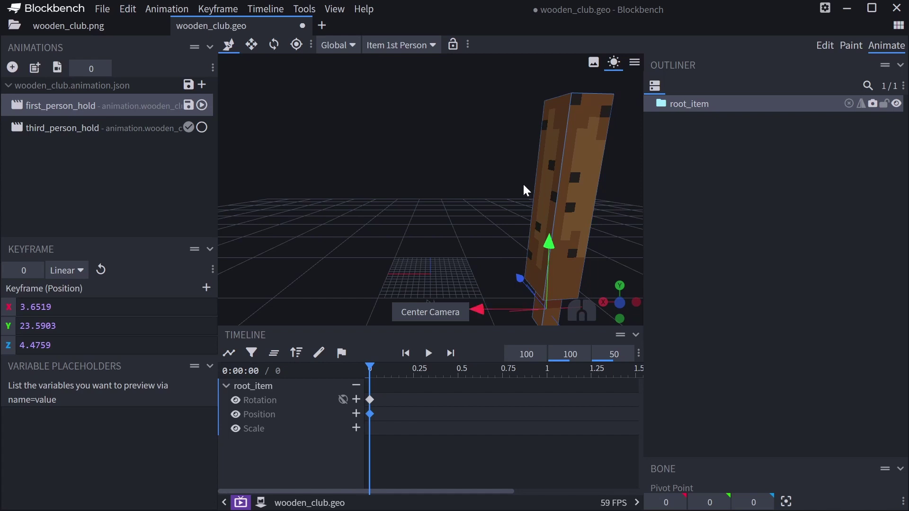
- Select the third_person_hold animation and preview root_item in Item 3rd Person view
click(73, 129)
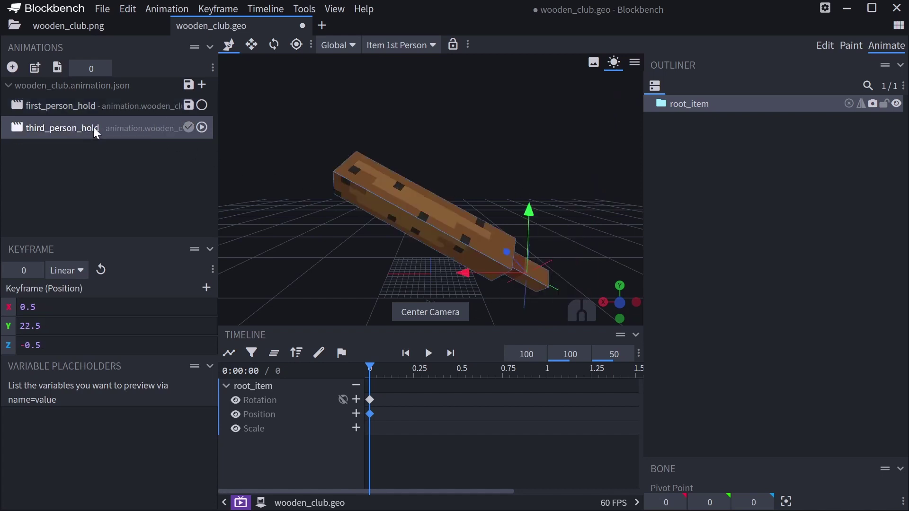
click(398, 45)
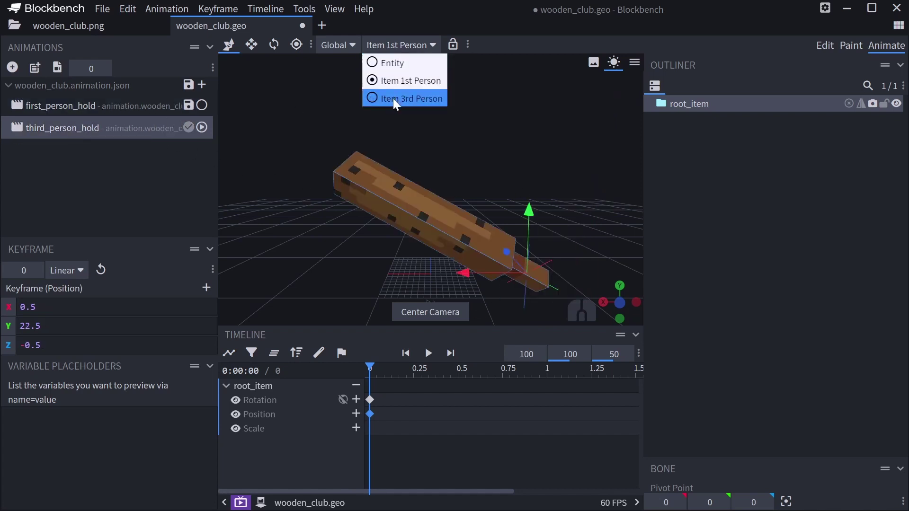
click(396, 99)
click(485, 233)
drag(485, 234, 386, 188)
click(372, 151)
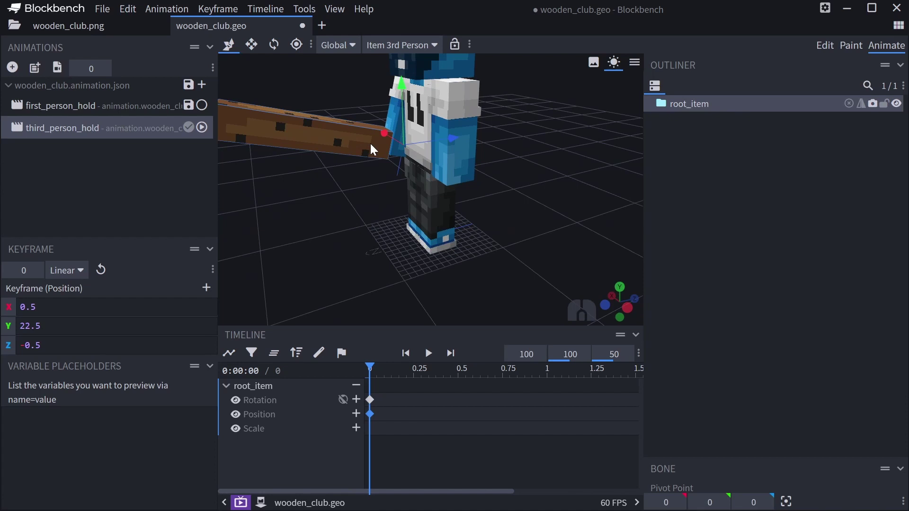
drag(371, 150, 408, 280)
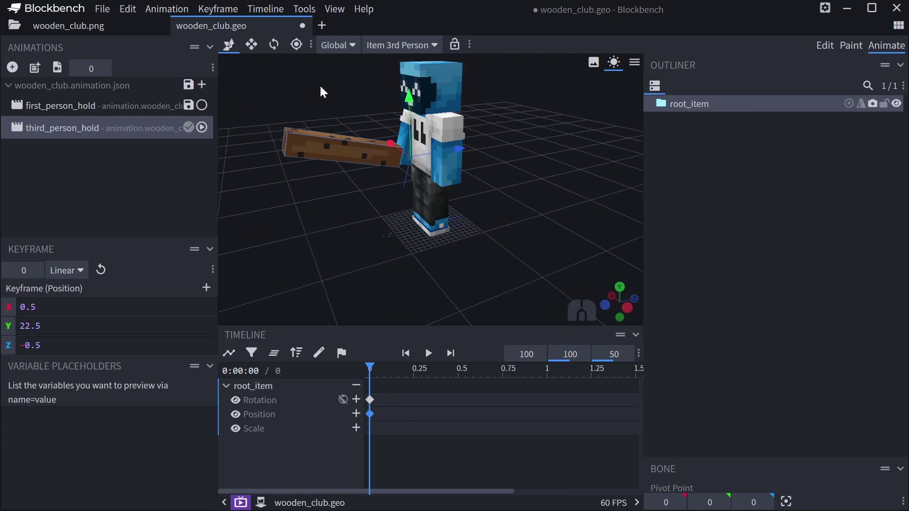
- Rotate root_item to 117.5° on X and save the wooden_club.geo model
click(272, 49)
drag(377, 137, 325, 128)
scroll(367, 159, down, 2)
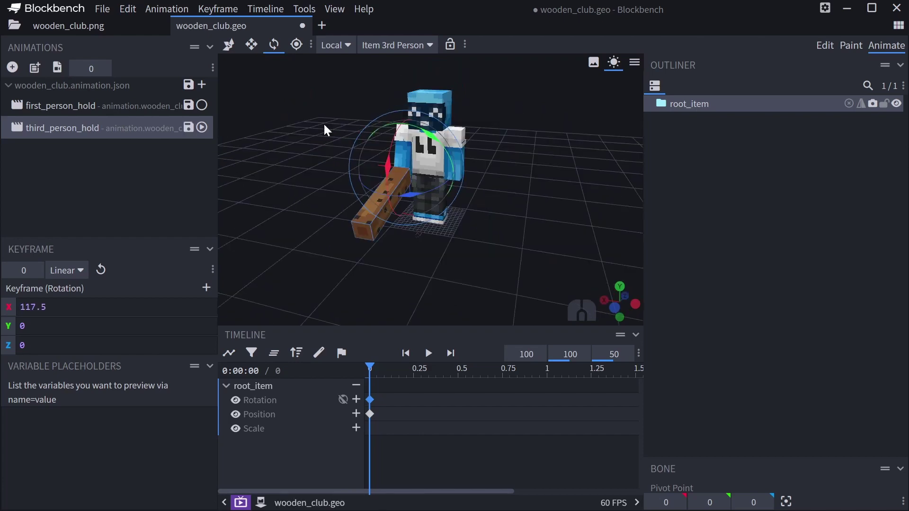
click(102, 9)
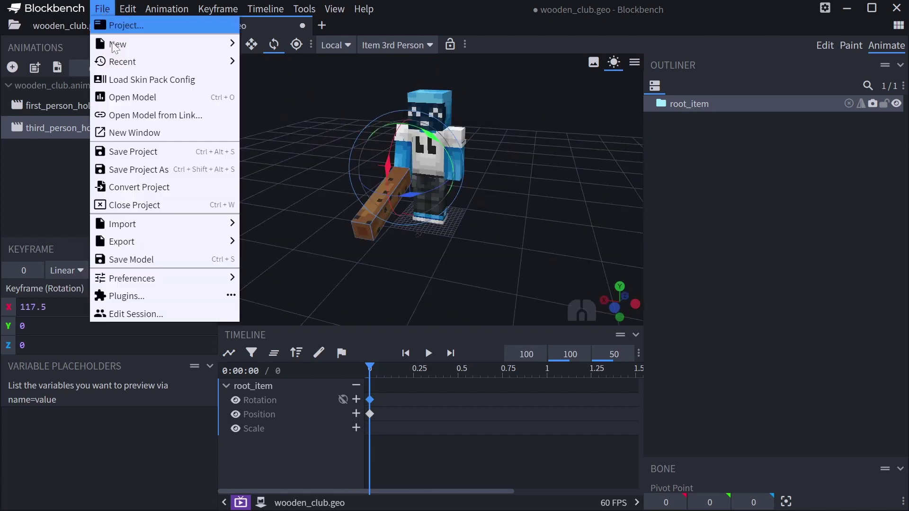
click(140, 259)
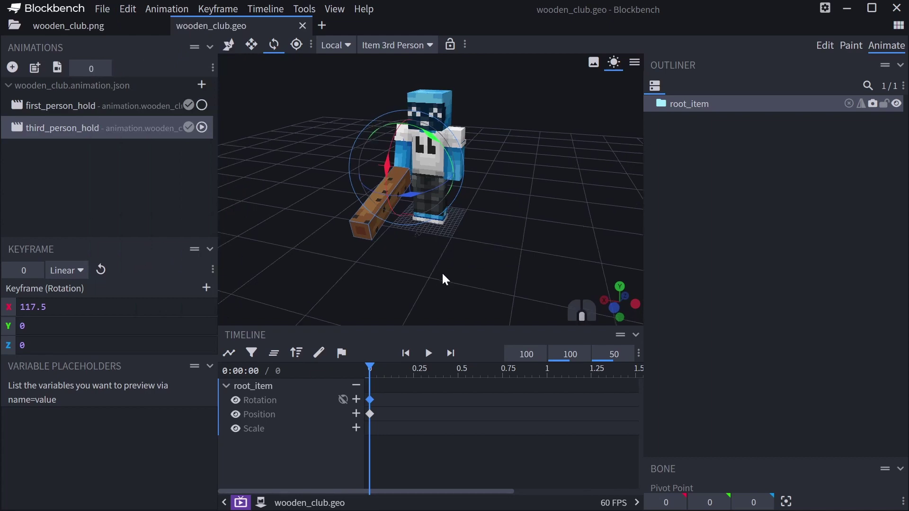
mouse_move(443, 278)
mouse_down()
mouse_move(371, 280)
mouse_move(416, 282)
mouse_move(246, 146)
mouse_move(298, 202)
mouse_up()
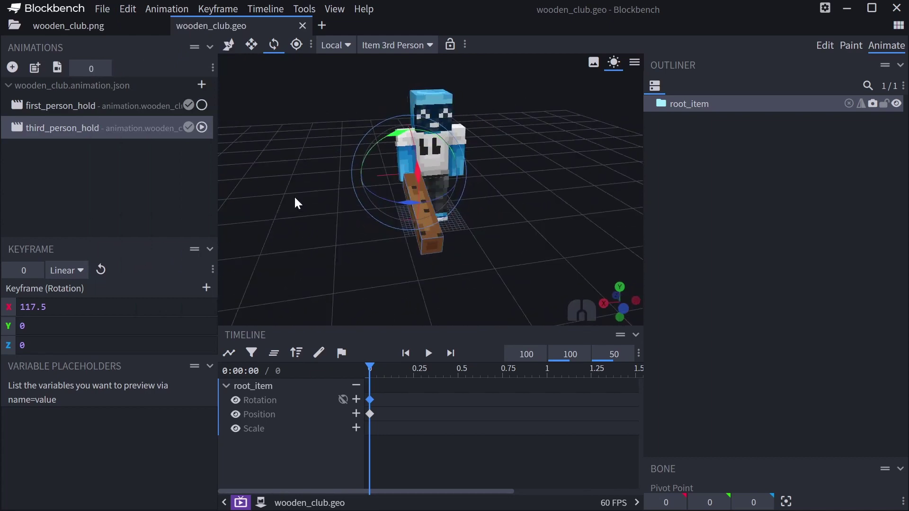
- Open the wooden_club.png icon texture and erase the sword from it
click(75, 24)
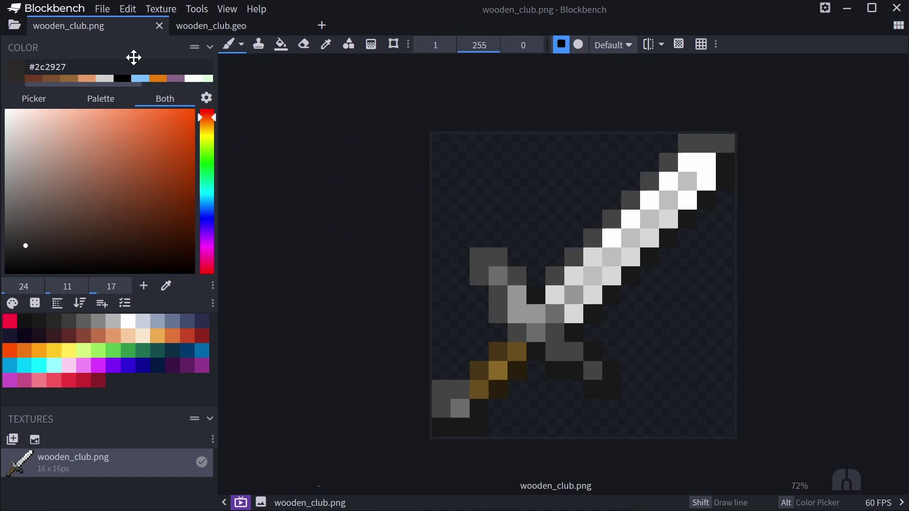
click(304, 46)
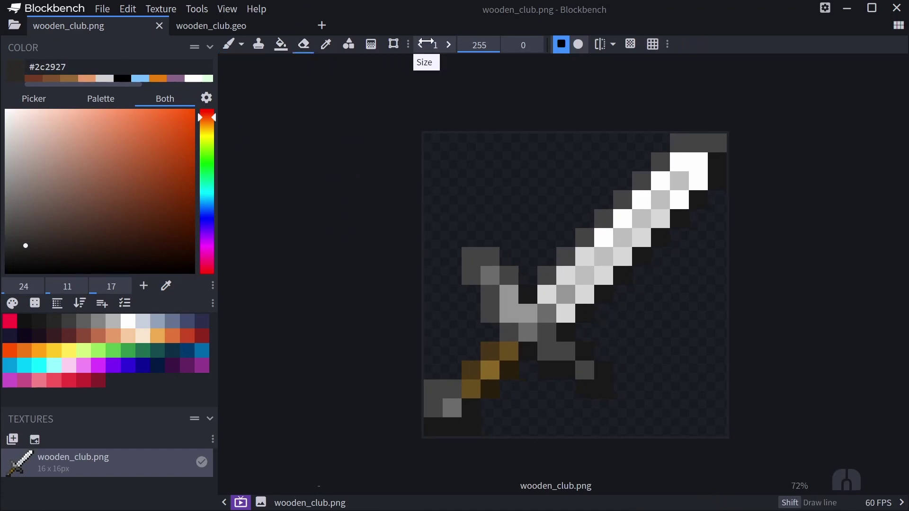
mouse_move(594, 227)
mouse_down()
mouse_move(601, 223)
mouse_move(559, 347)
mouse_move(492, 257)
mouse_up()
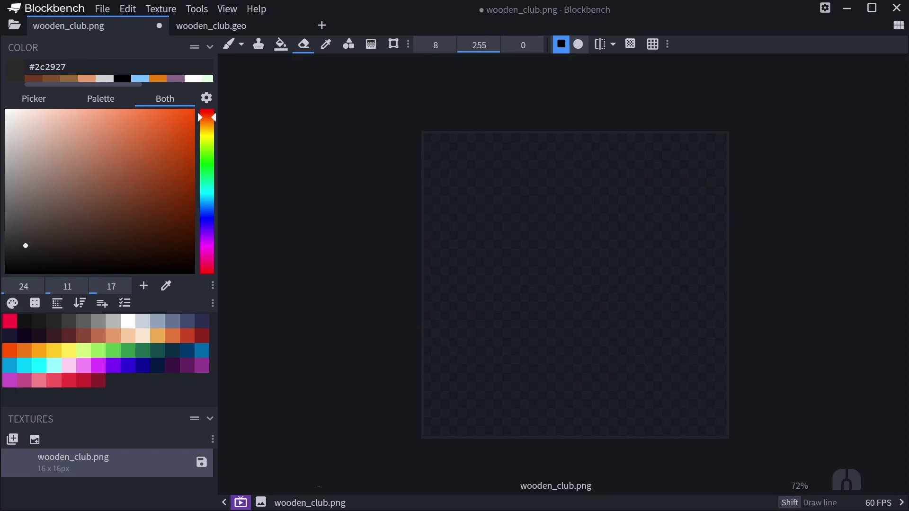
- Paint a long brown club running diagonally across the icon texture
click(230, 44)
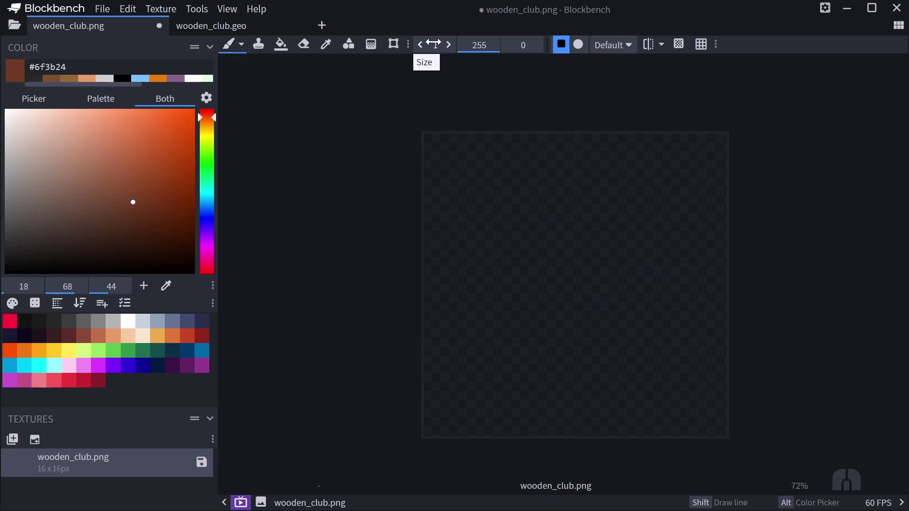
key(ctrl+z)
drag(478, 372, 492, 359)
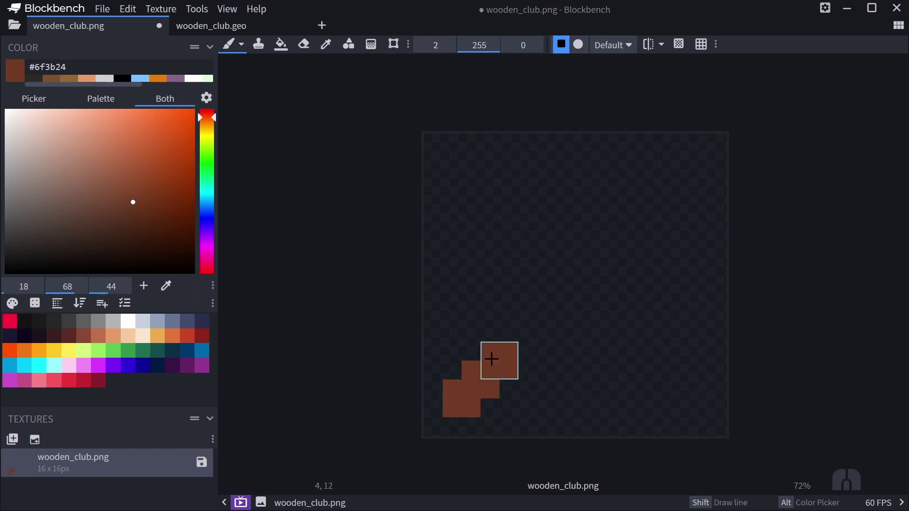
drag(492, 317, 522, 340)
shift+click(668, 209)
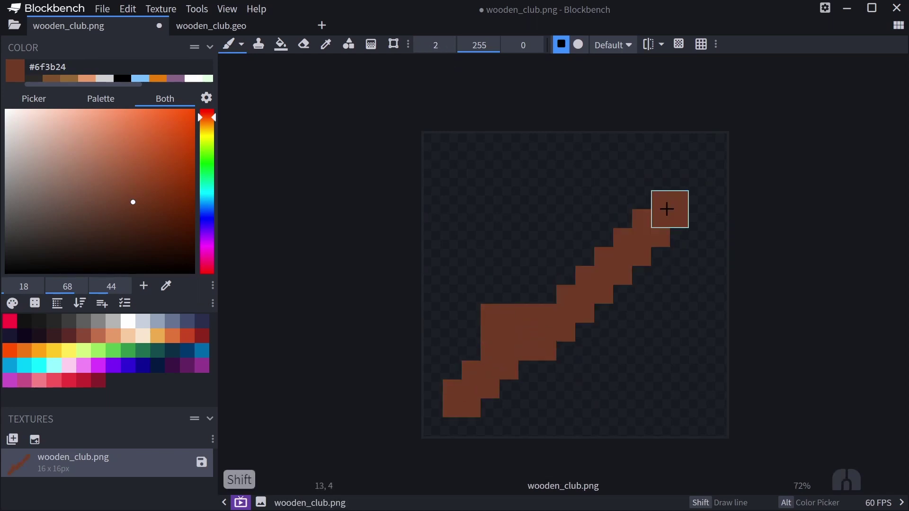
drag(667, 209, 651, 164)
click(516, 308)
shift+click(680, 179)
- Shade the club's lower-right edge darker and add a light brown highlight band upper-left
drag(699, 199, 699, 166)
drag(540, 371, 699, 219)
click(118, 171)
mouse_move(651, 171)
mouse_down()
mouse_move(515, 334)
mouse_move(613, 223)
mouse_up()
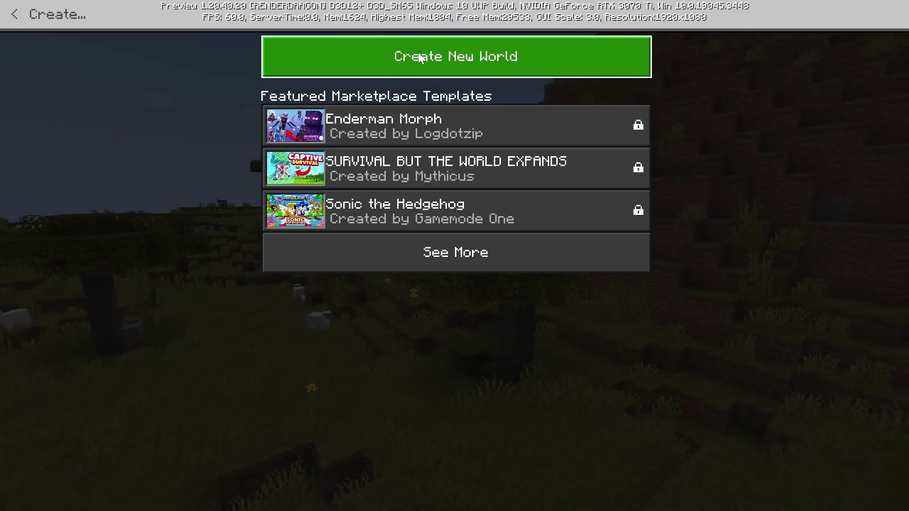
- Start a new Creative world with cheats enabled and Always day turned on
click(421, 52)
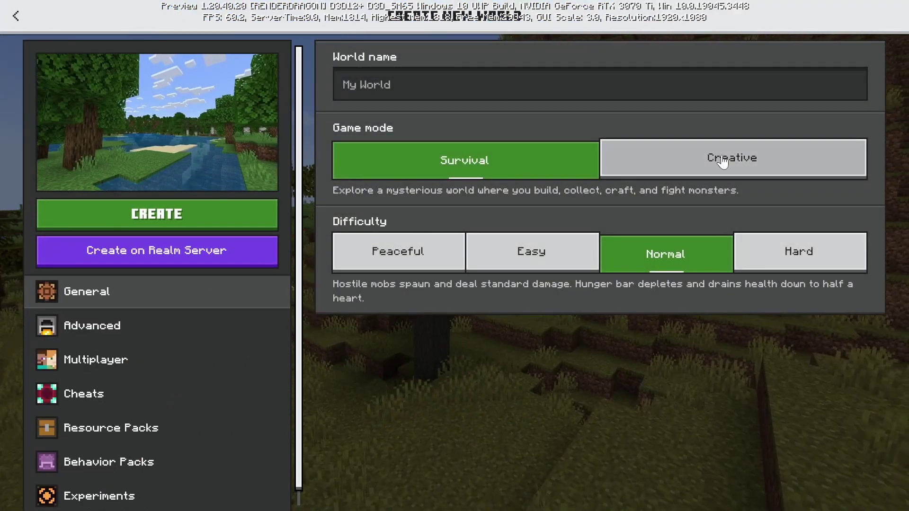
click(722, 161)
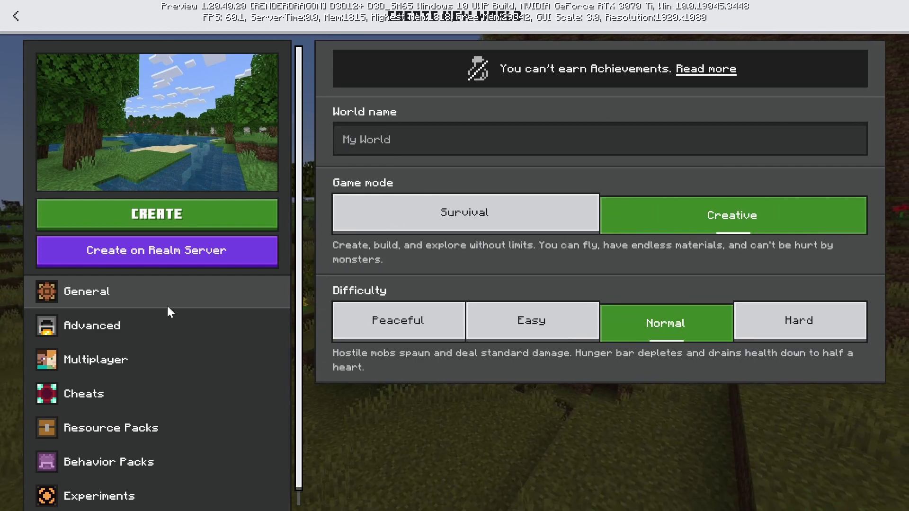
scroll(161, 322, down, 1)
click(104, 379)
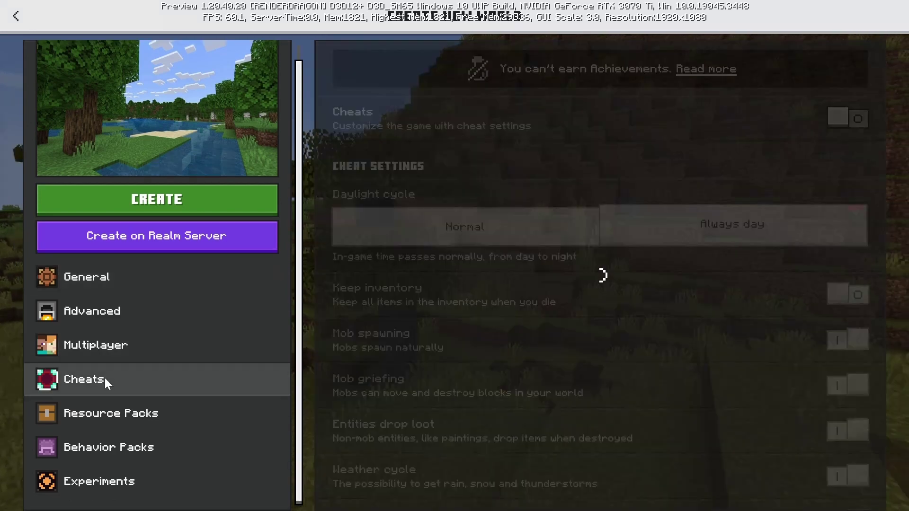
scroll(539, 268, down, 1)
scroll(538, 268, up, 1)
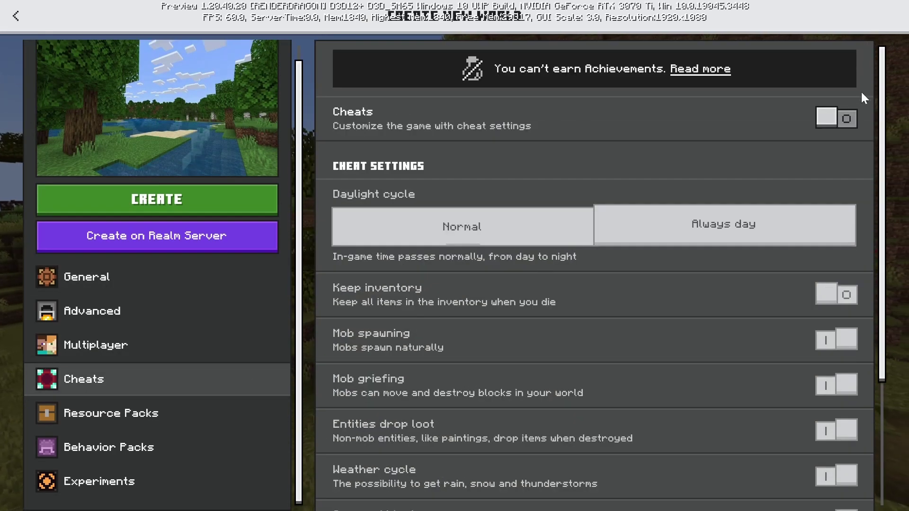
click(837, 118)
click(720, 228)
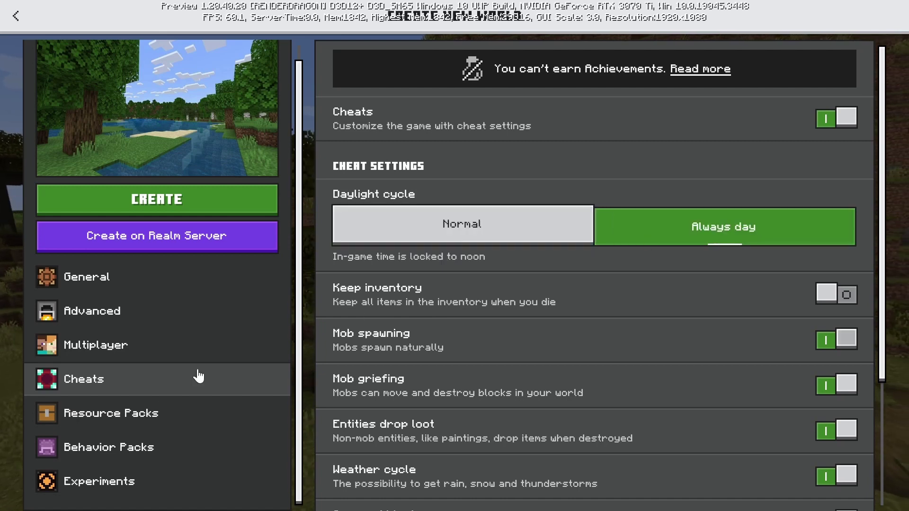
- Activate the Item Wizard Items Pack behavior pack and create the world
click(85, 447)
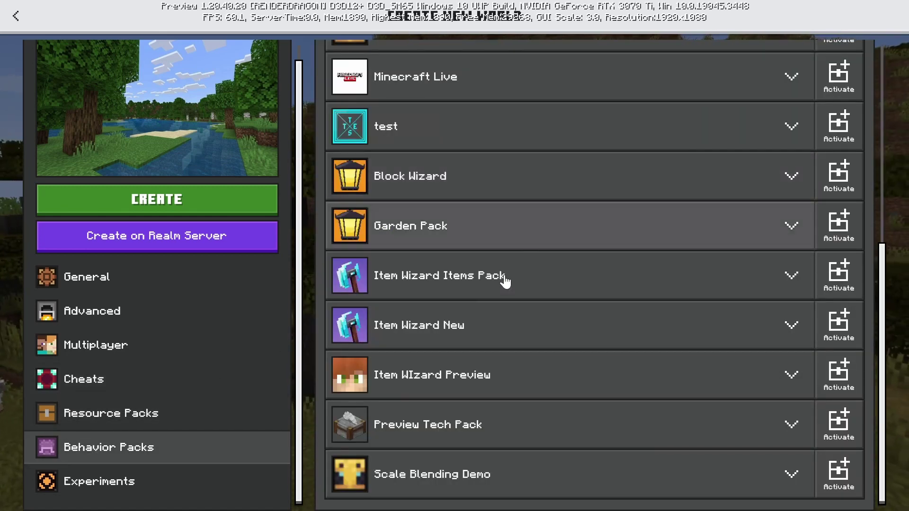
click(836, 277)
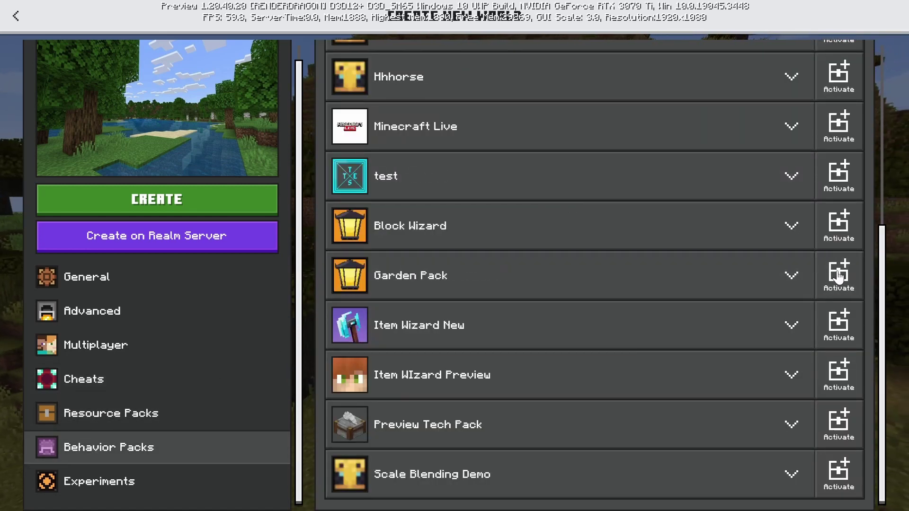
click(152, 415)
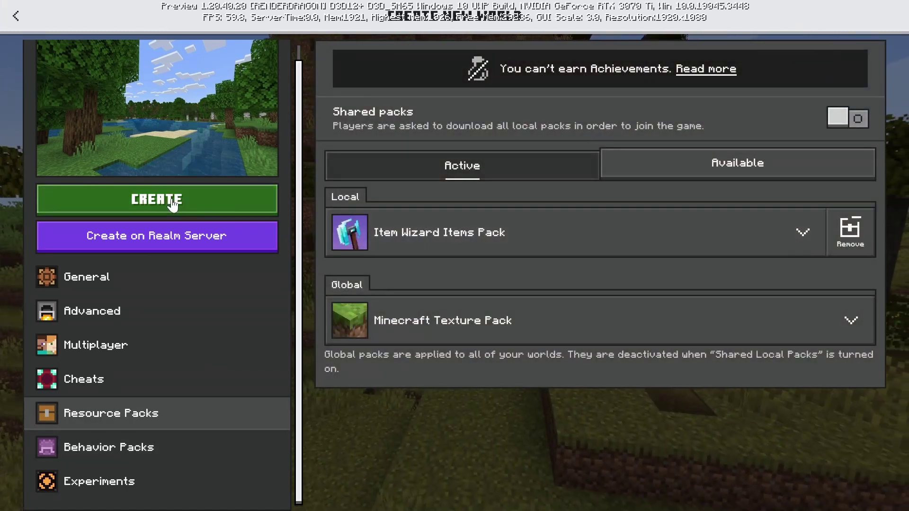
click(174, 204)
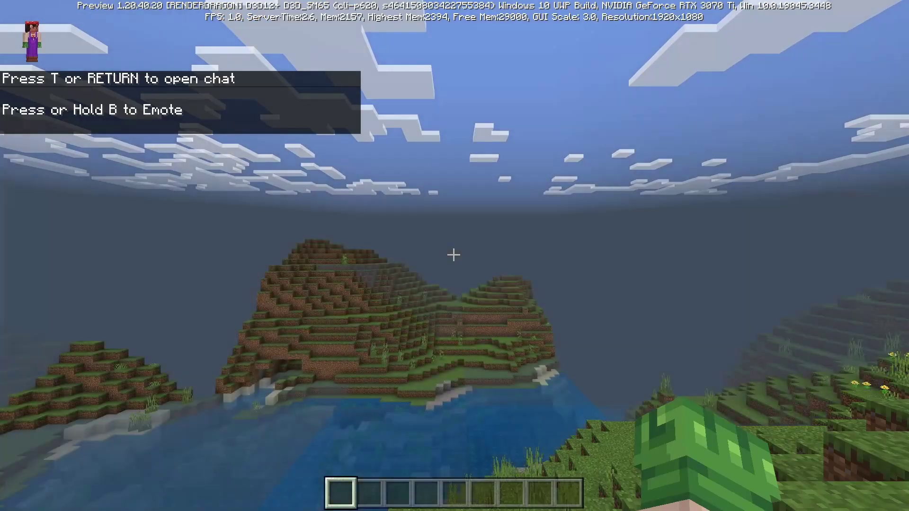
- Search the creative inventory for 'club' and put the Wooden Club in the first hotbar slot
key(e)
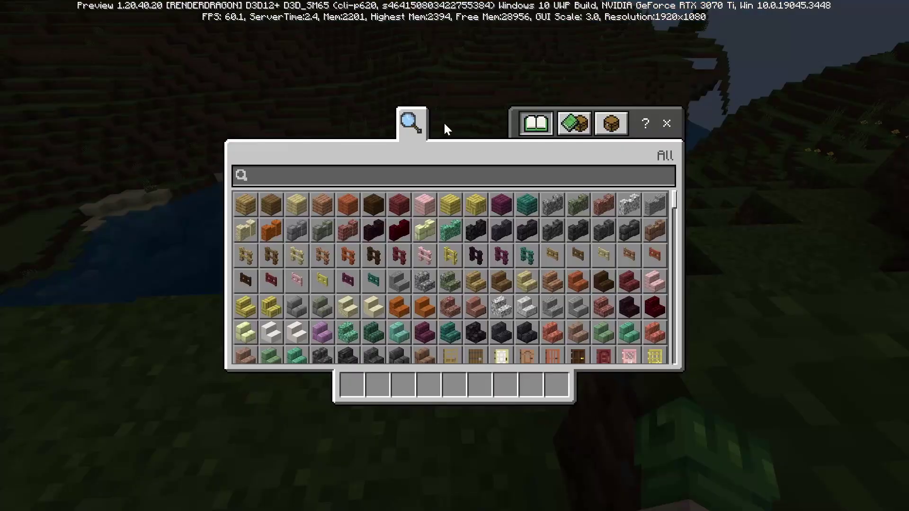
click(408, 169)
text(club)
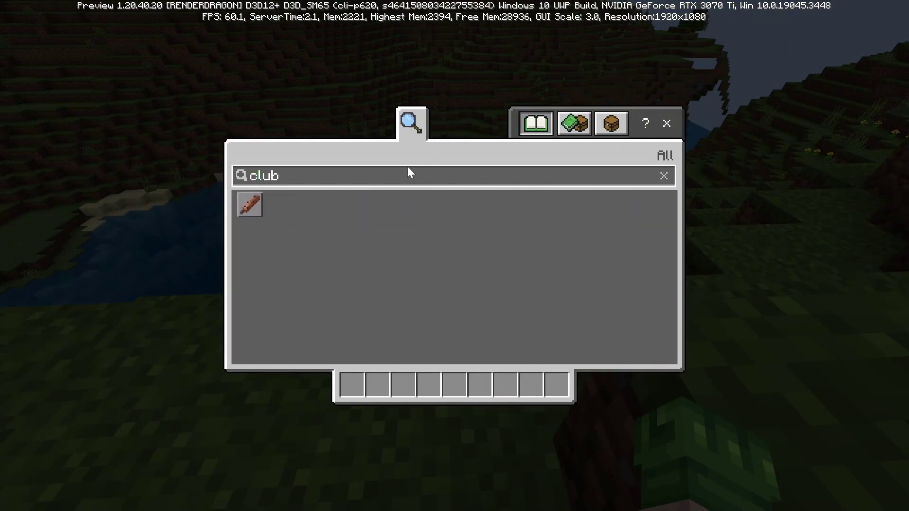
click(248, 204)
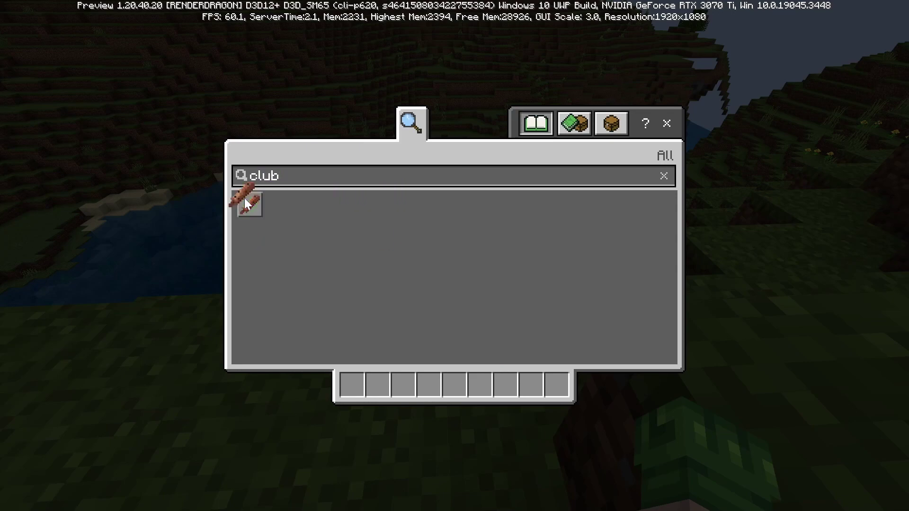
click(351, 384)
key(Escape)
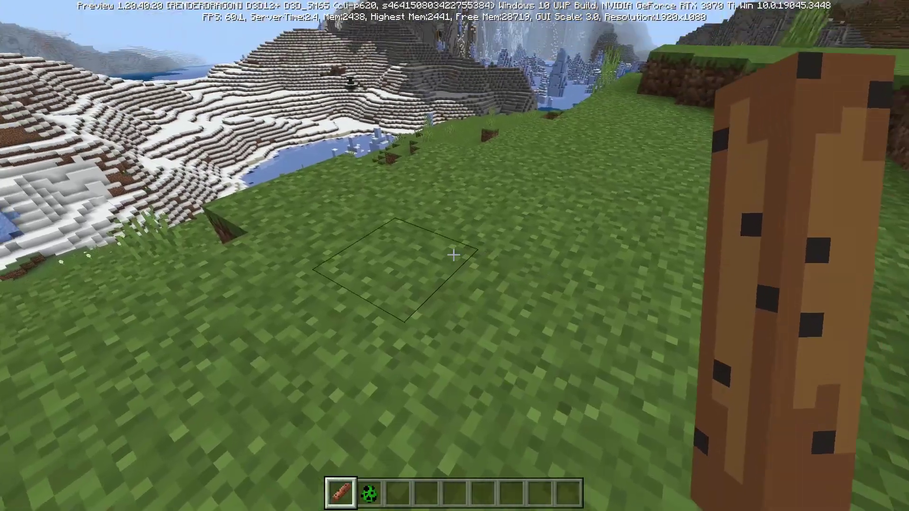
- Spawn a creeper with the spawn egg and beat it to death with the Wooden Club
key(2)
right_click(453, 255)
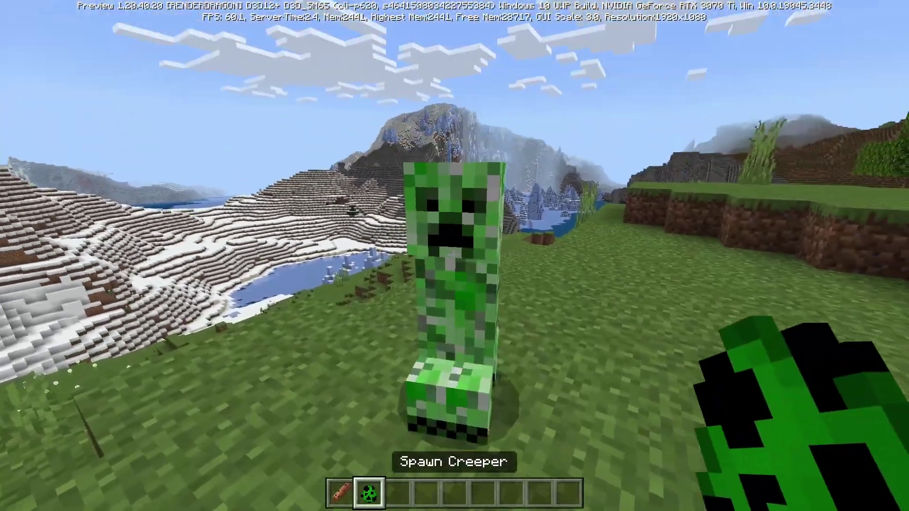
key(1)
click(454, 254)
click(454, 254)
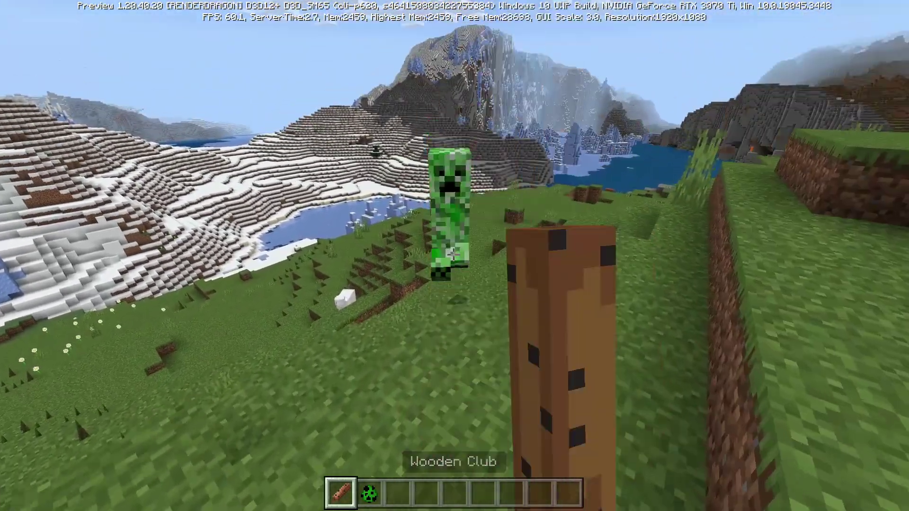
click(454, 254)
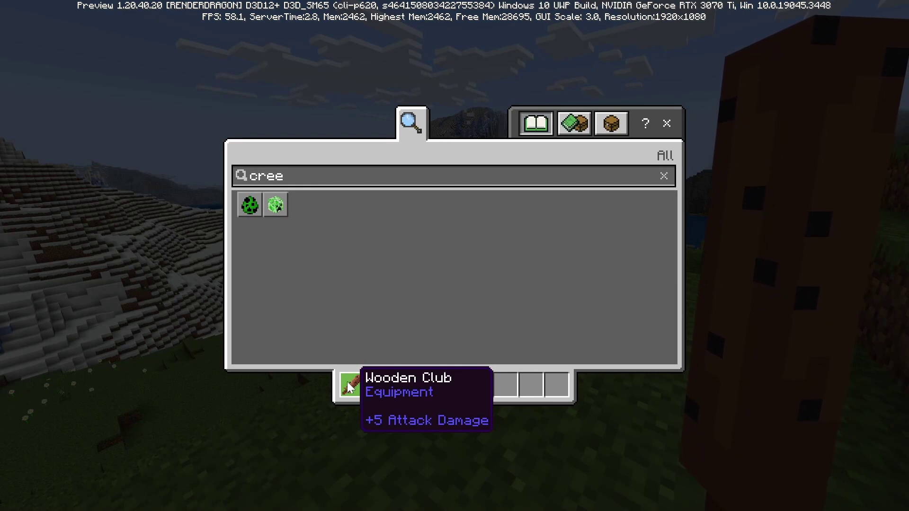
- Spawn another creeper and strike it with the club while watching in third person
key(Escape)
key(2)
right_click(453, 255)
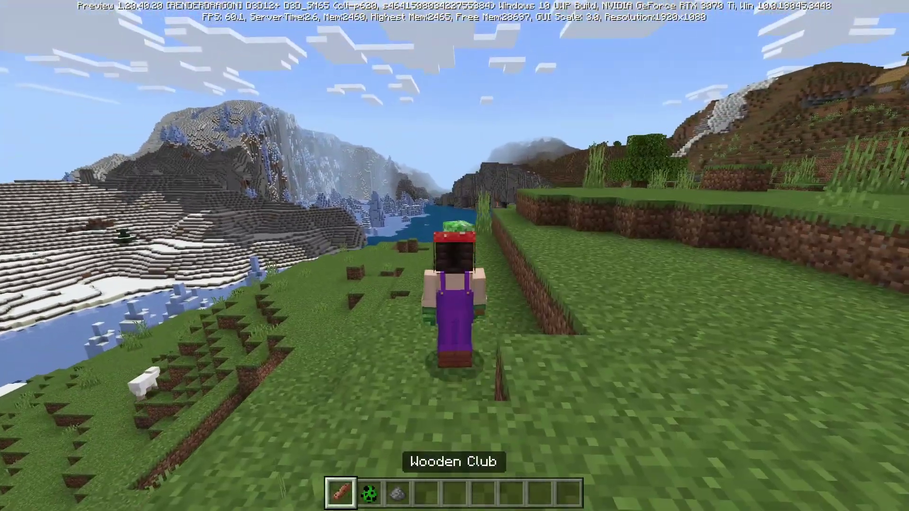
key(w)
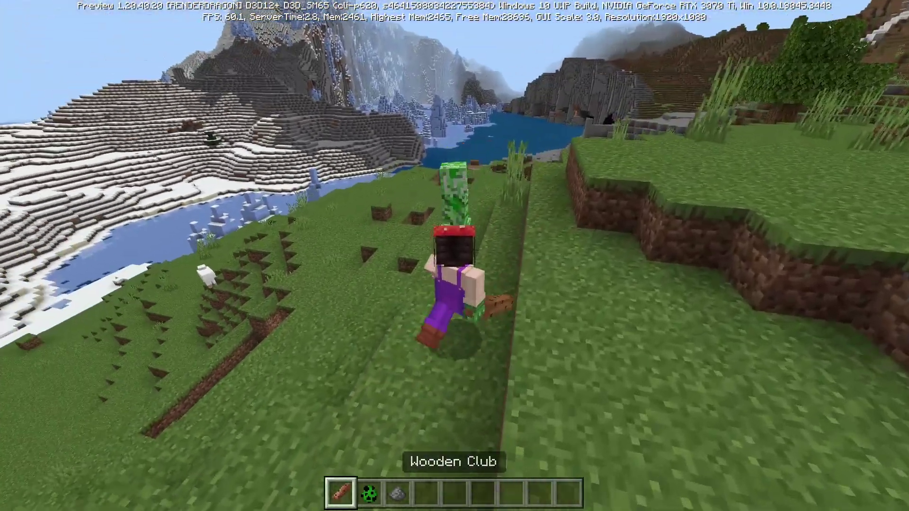
click(454, 255)
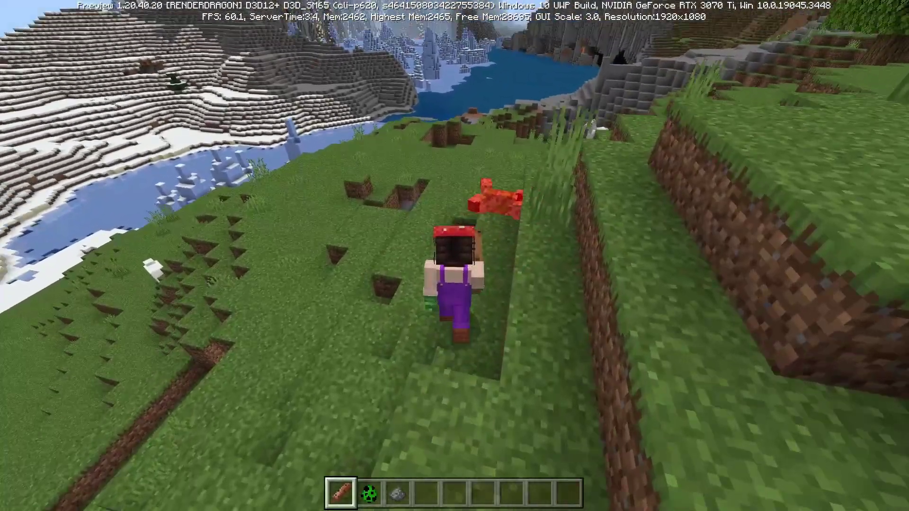